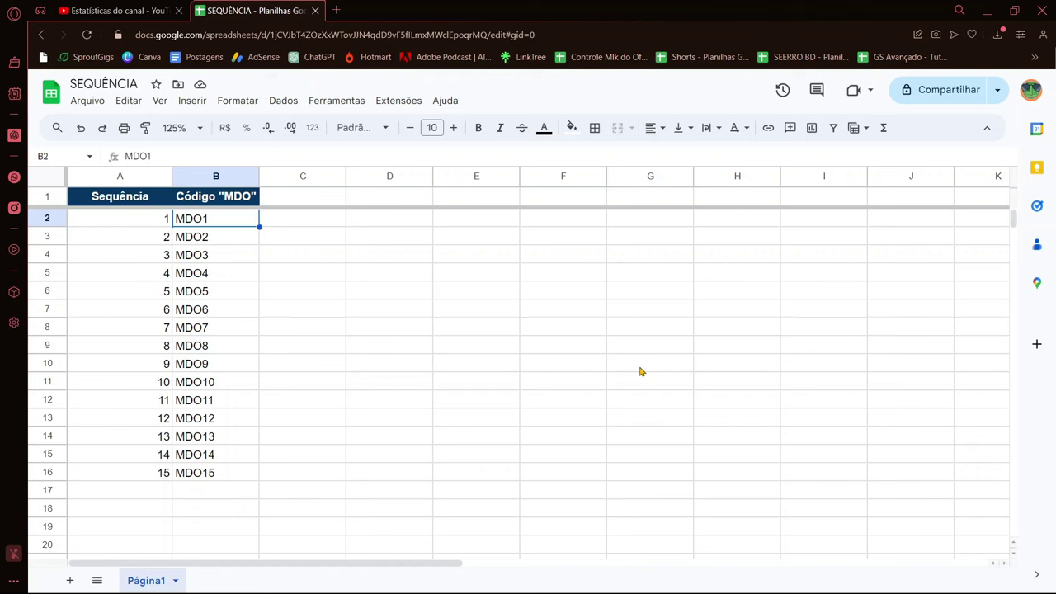
# Browse the filled MDO codes in columns A and B with the arrow keys.
pyautogui.press('Right')
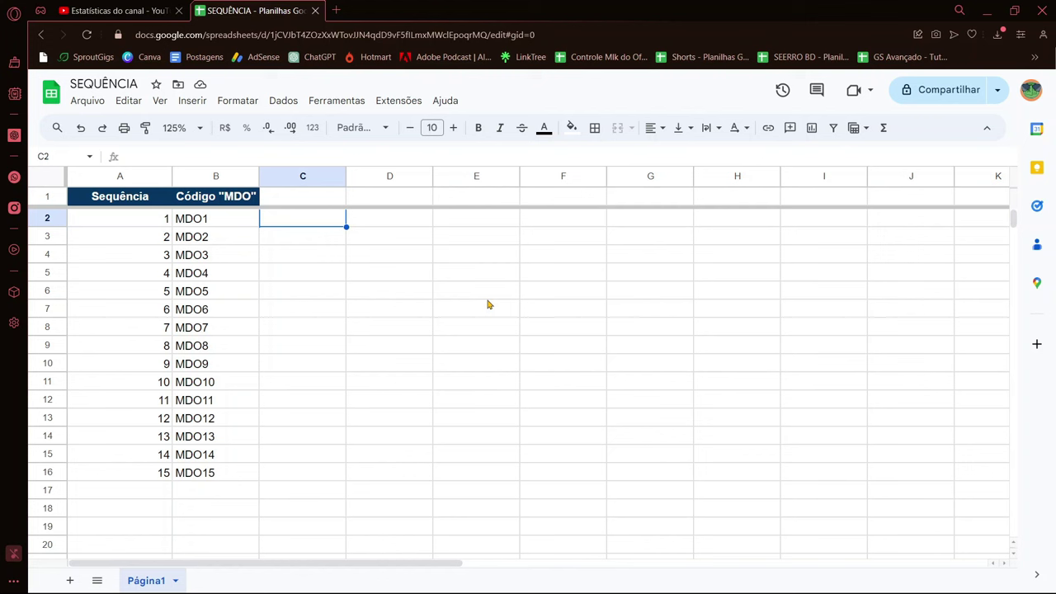
pyautogui.press('Left')
pyautogui.press('Left')
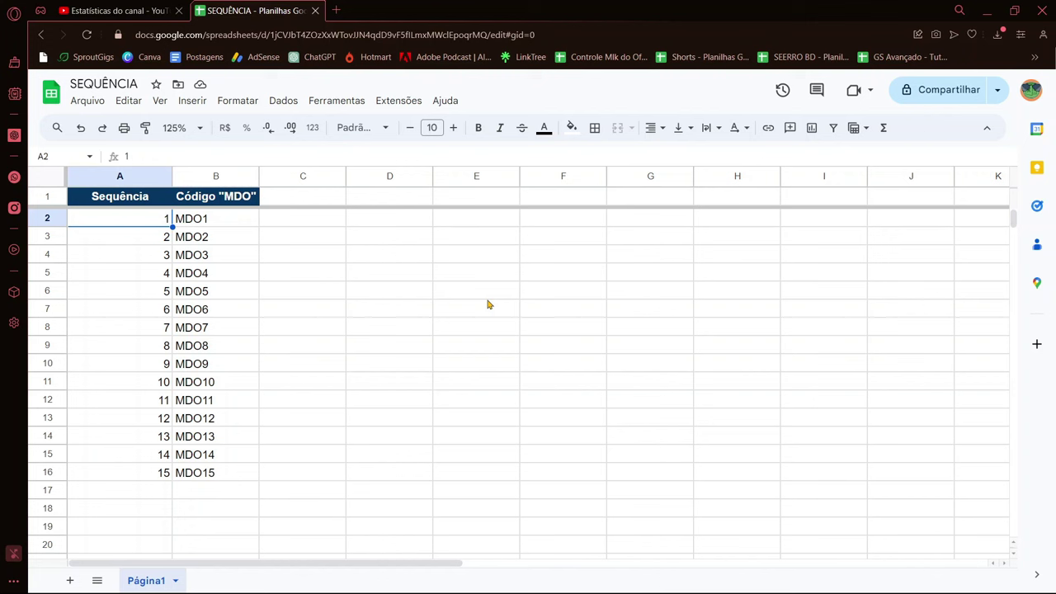
pyautogui.press('Right')
pyautogui.press('Left')
pyautogui.press('Down')
pyautogui.press('Down')
pyautogui.press('Down')
pyautogui.press('Down')
pyautogui.press('Down')
pyautogui.press('Down')
pyautogui.press('Down')
pyautogui.press('Right')
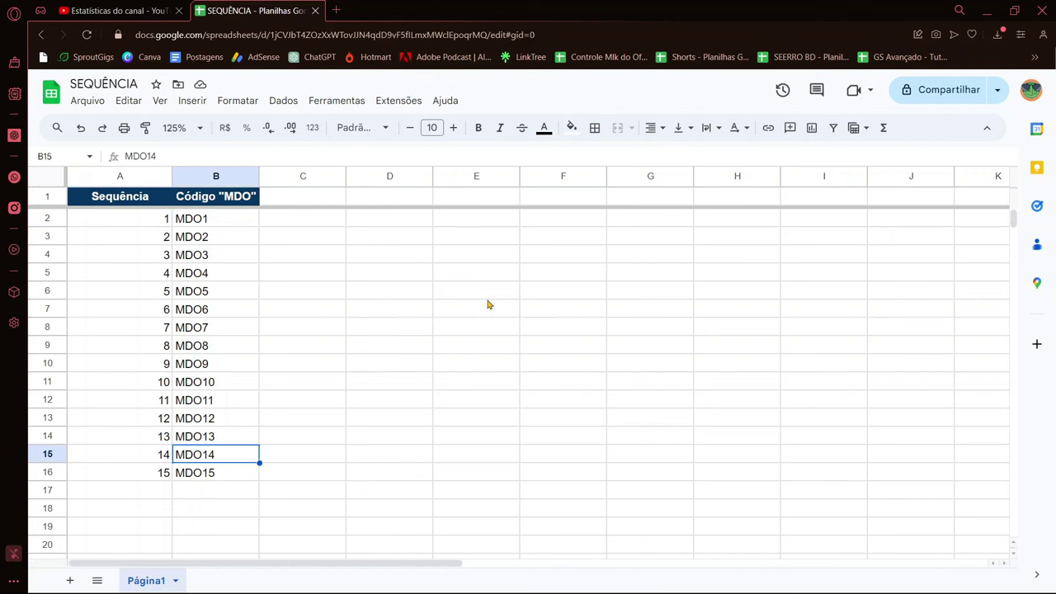
pyautogui.press('Left')
pyautogui.press('Up')
pyautogui.press('Up')
pyautogui.press('Up')
pyautogui.press('Up')
pyautogui.press('Right')
pyautogui.press('Down')
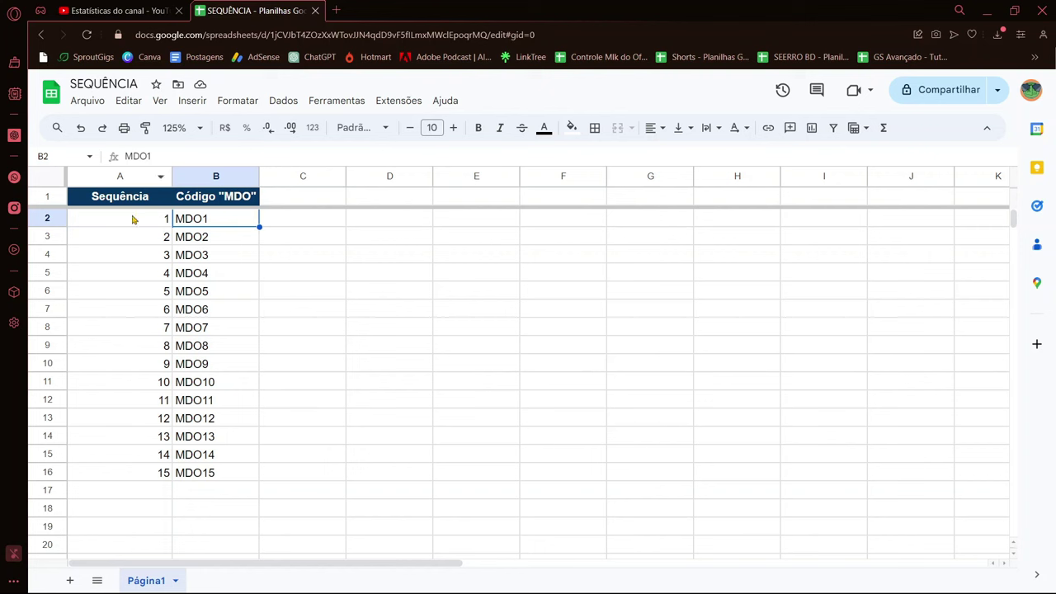
# Delete the MDO1–MDO15 codes in B2:B16 and select empty cell B2.
pyautogui.moveTo(132, 218); pyautogui.dragTo(124, 474)
pyautogui.click(202, 270)
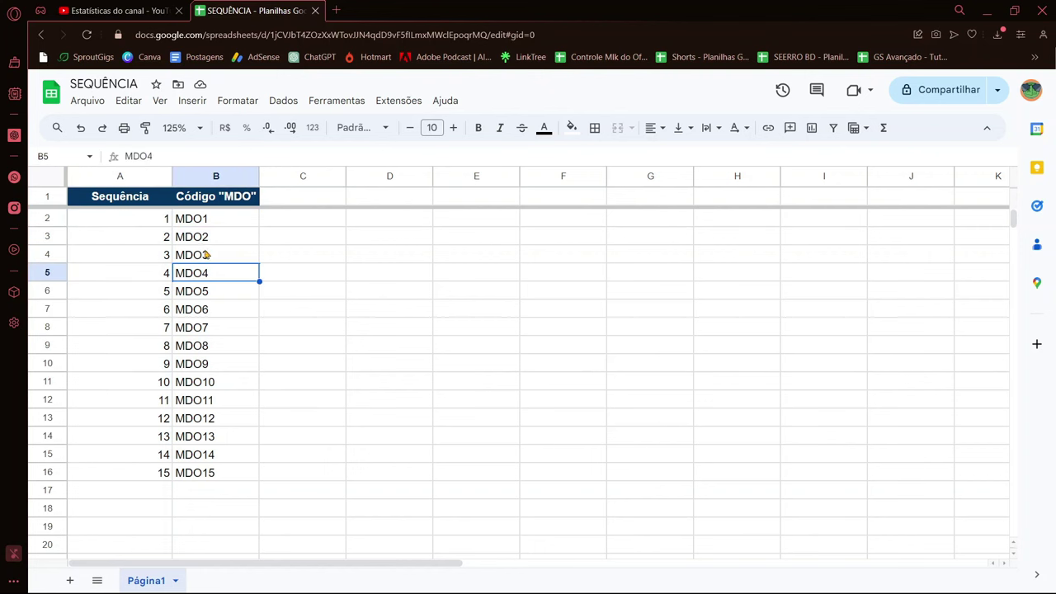
pyautogui.moveTo(215, 219); pyautogui.dragTo(225, 468)
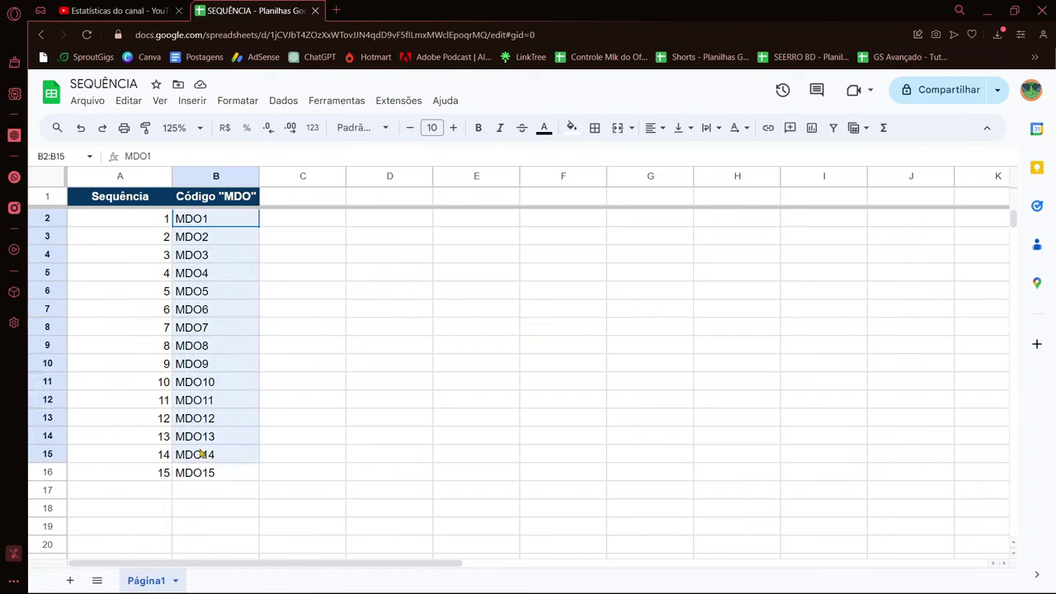
pyautogui.press('Delete')
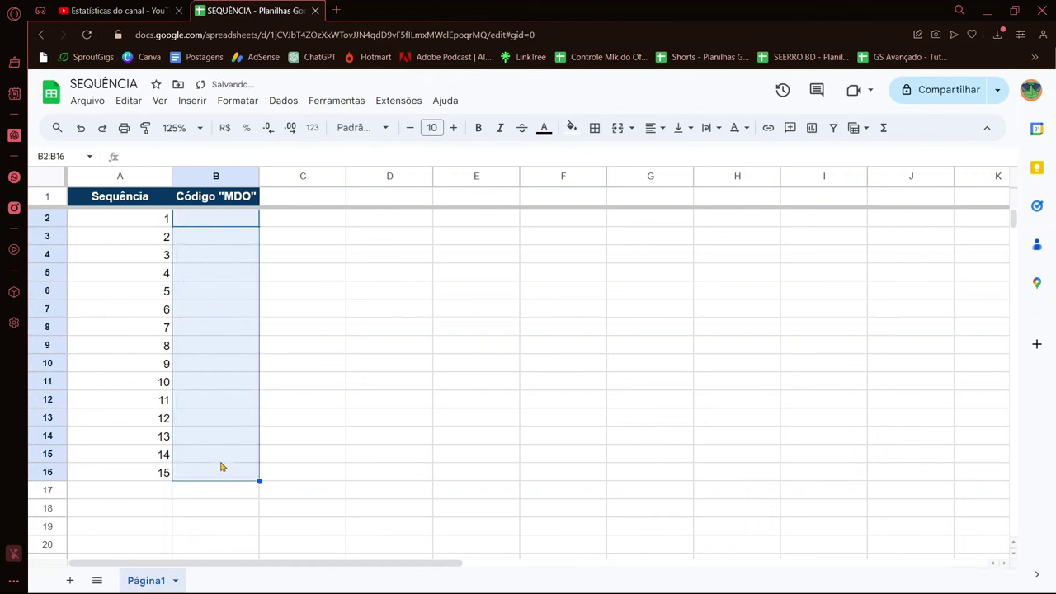
pyautogui.click(237, 253)
pyautogui.click(212, 202)
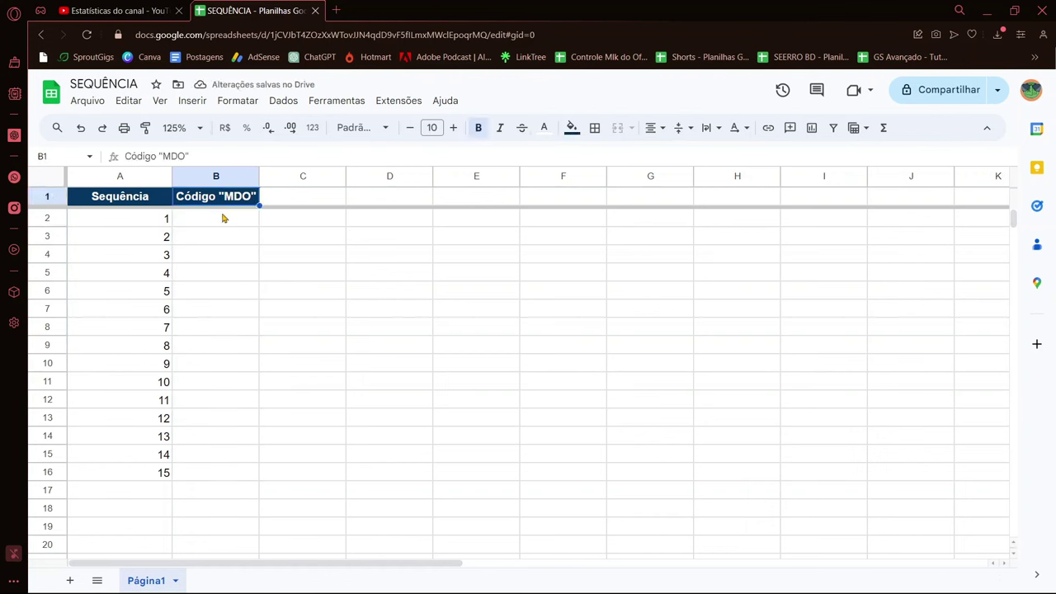
pyautogui.click(234, 220)
pyautogui.click(189, 203)
pyautogui.click(168, 204)
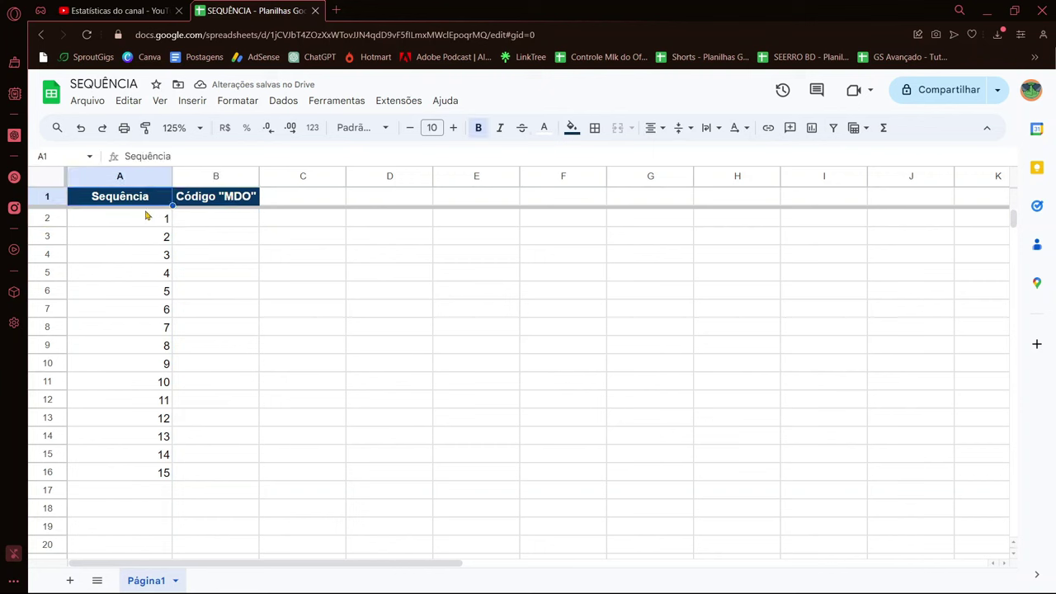
pyautogui.click(213, 226)
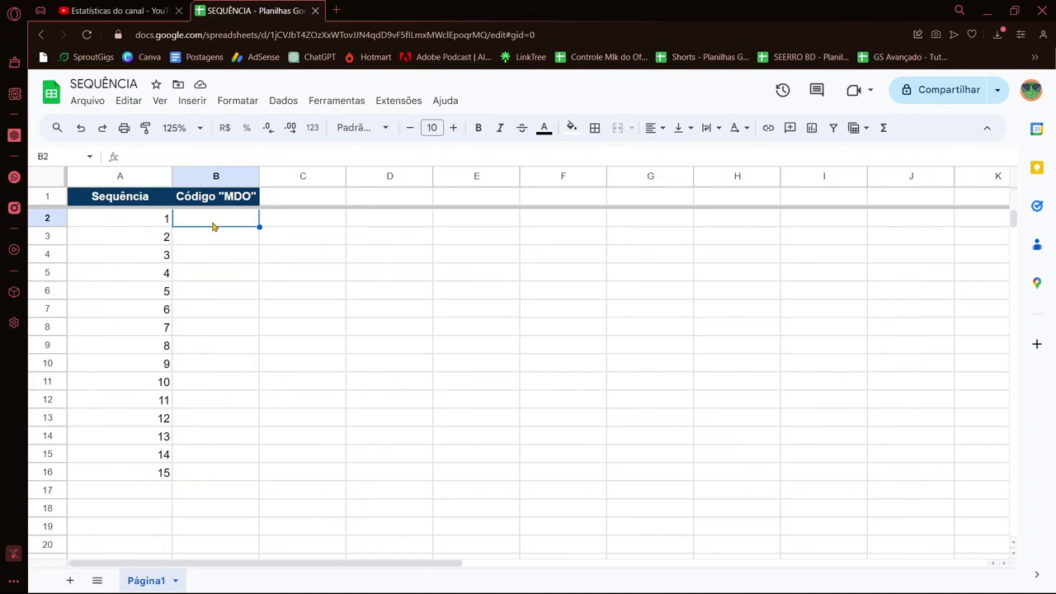
# Enter =SEQUENCE(15) in B2 after reading its help, listing 1–15 down column B.
pyautogui.write('=SE')
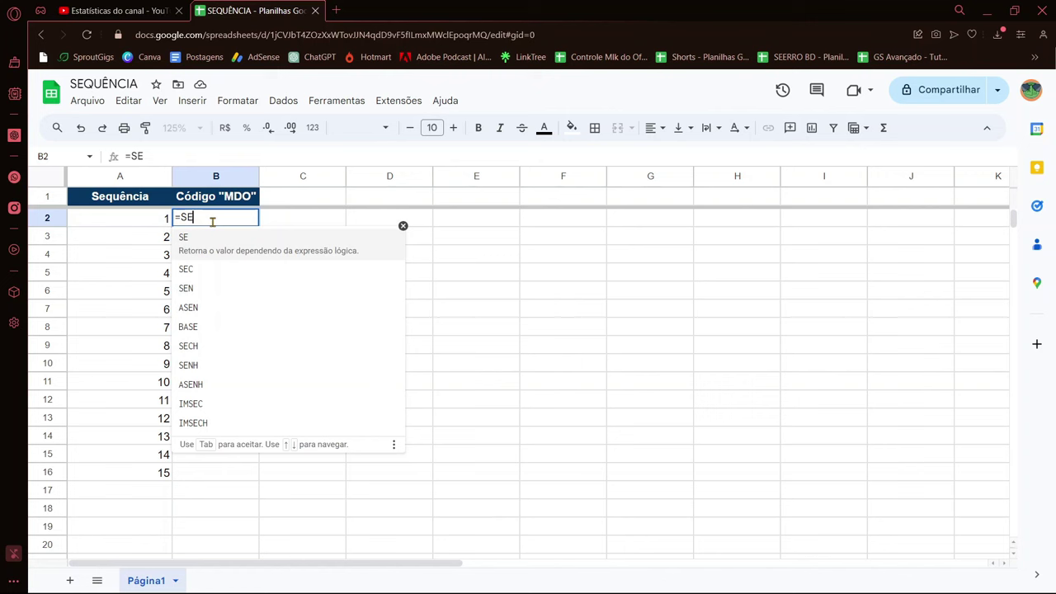
pyautogui.write('QUENCE(')
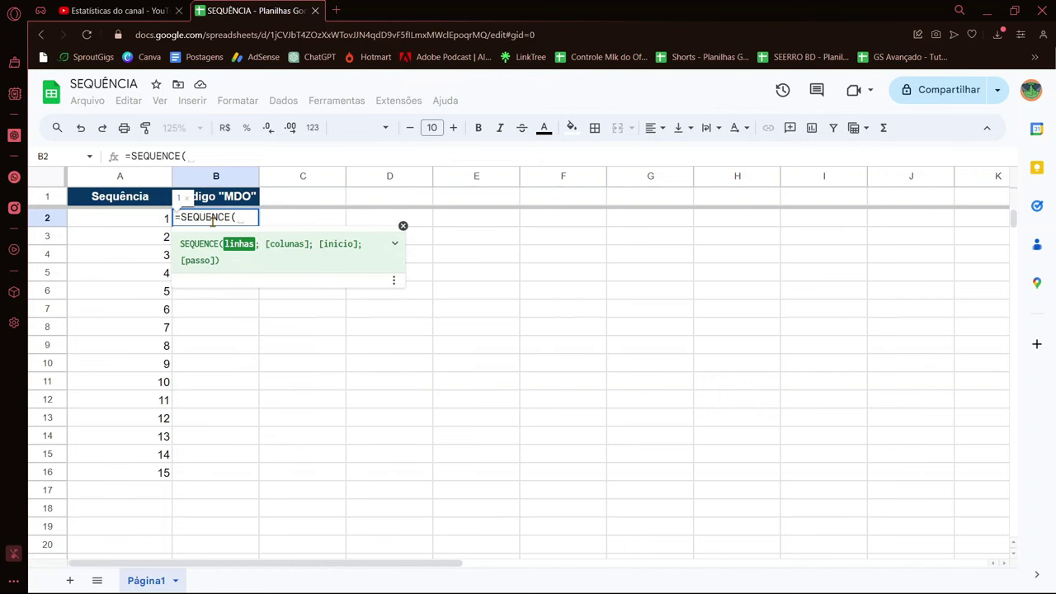
pyautogui.click(393, 246)
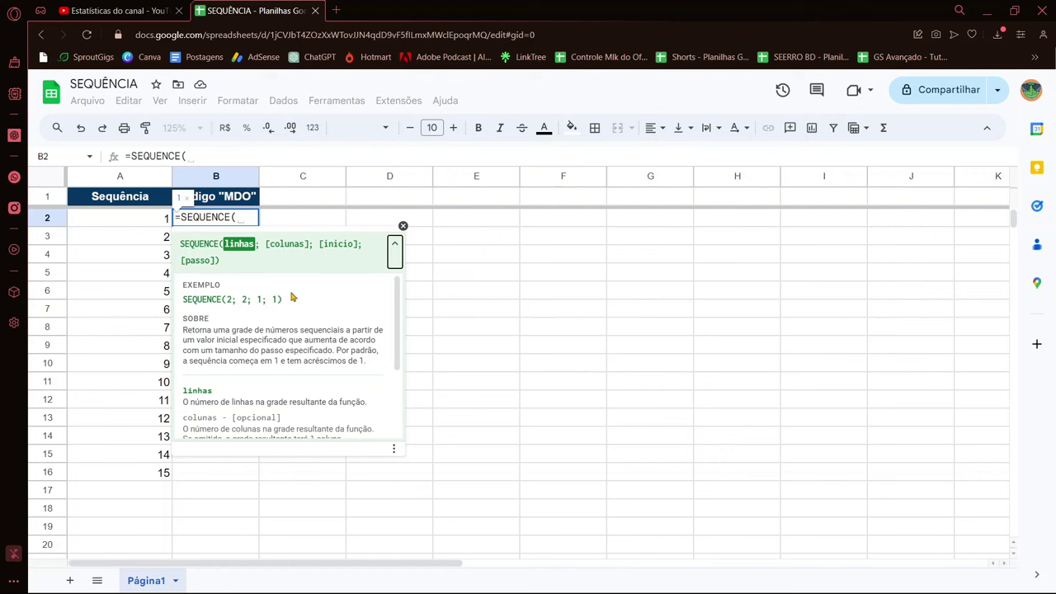
pyautogui.scroll(-3, 295, 292)
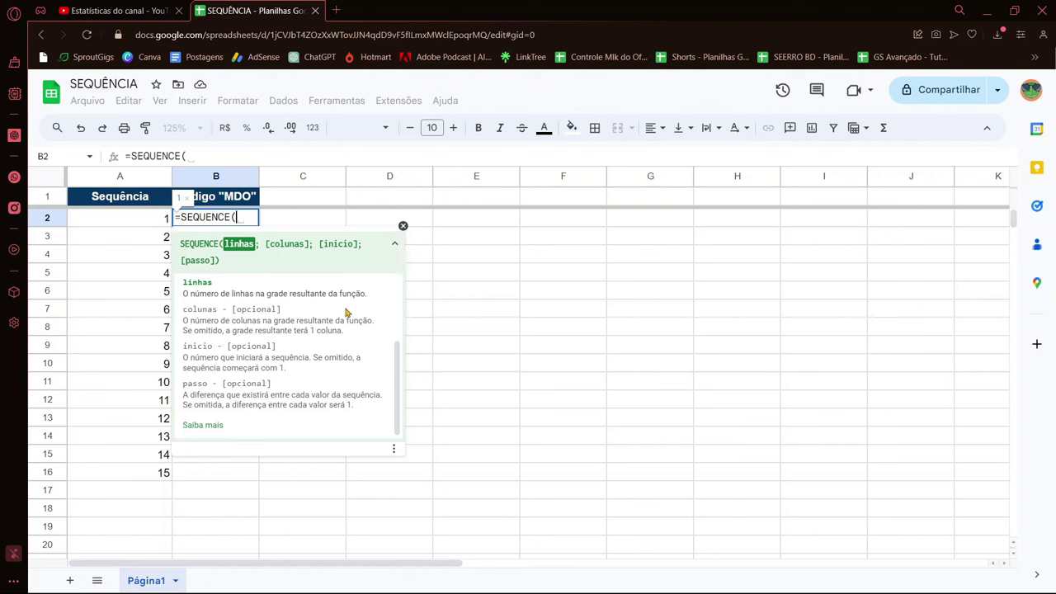
pyautogui.scroll(3, 347, 312)
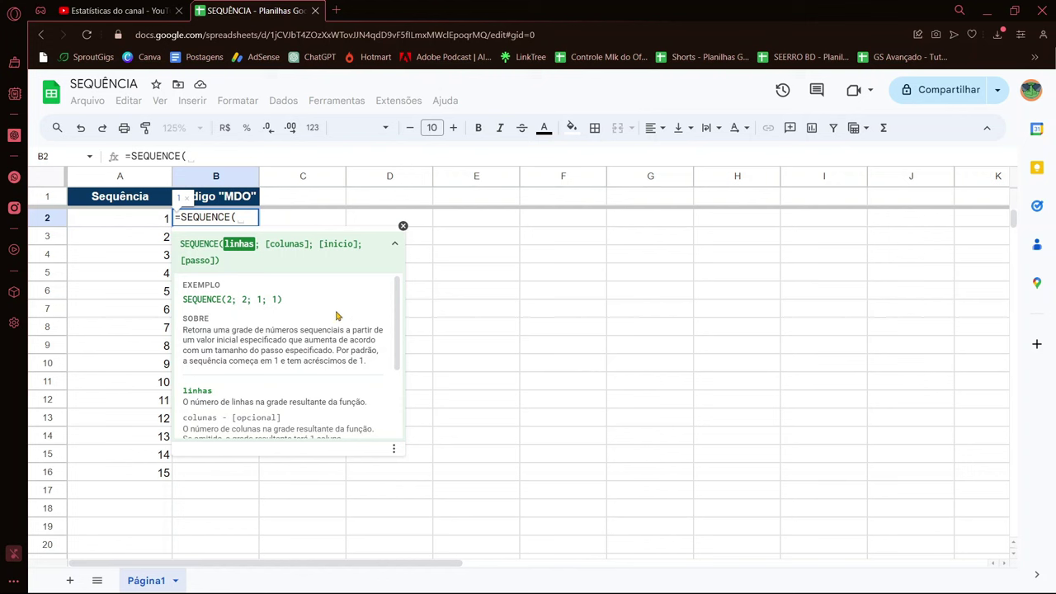
pyautogui.write('15')
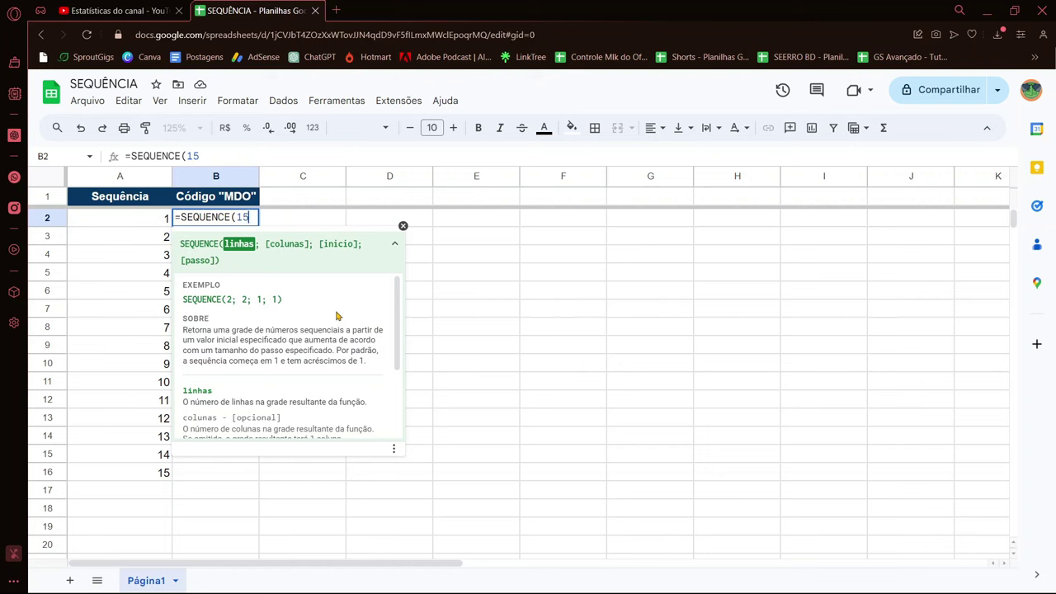
pyautogui.press('Return')
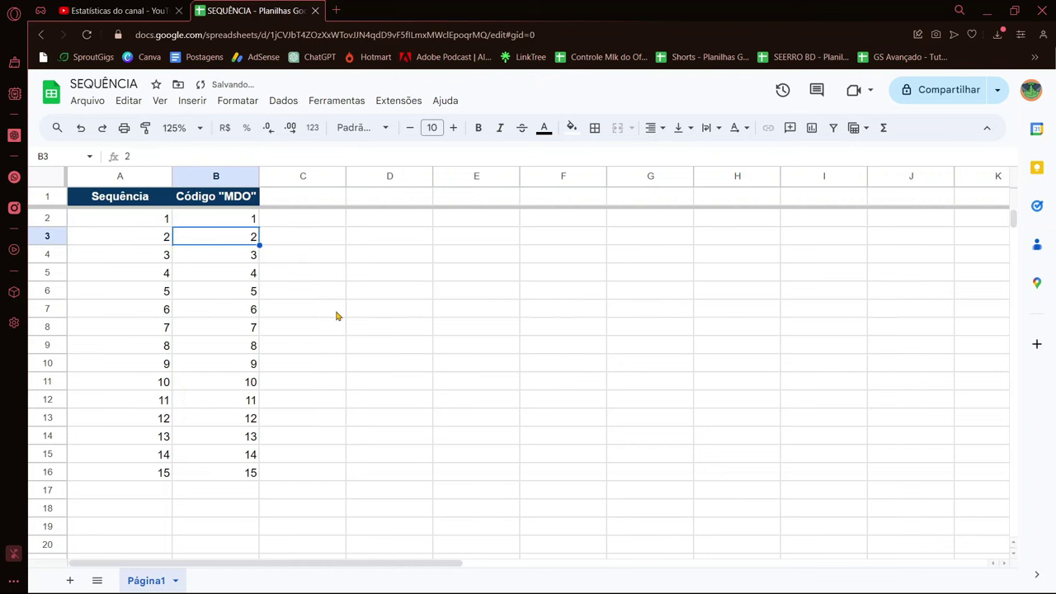
# Inspect the generated numbers and the SEQUENCE formula behind them in B2.
pyautogui.moveTo(304, 363); pyautogui.dragTo(257, 429)
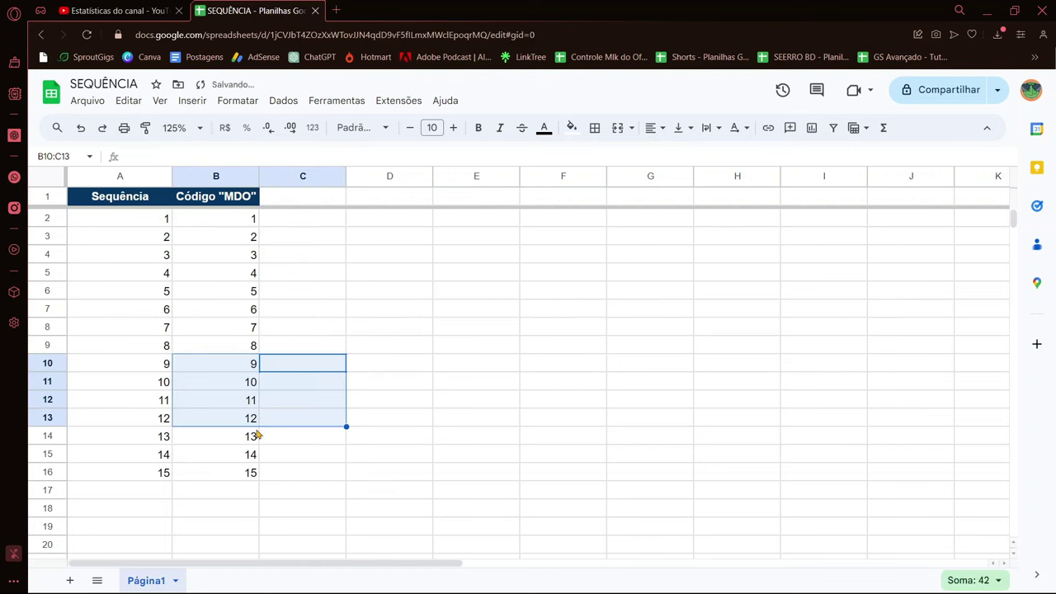
pyautogui.click(290, 312)
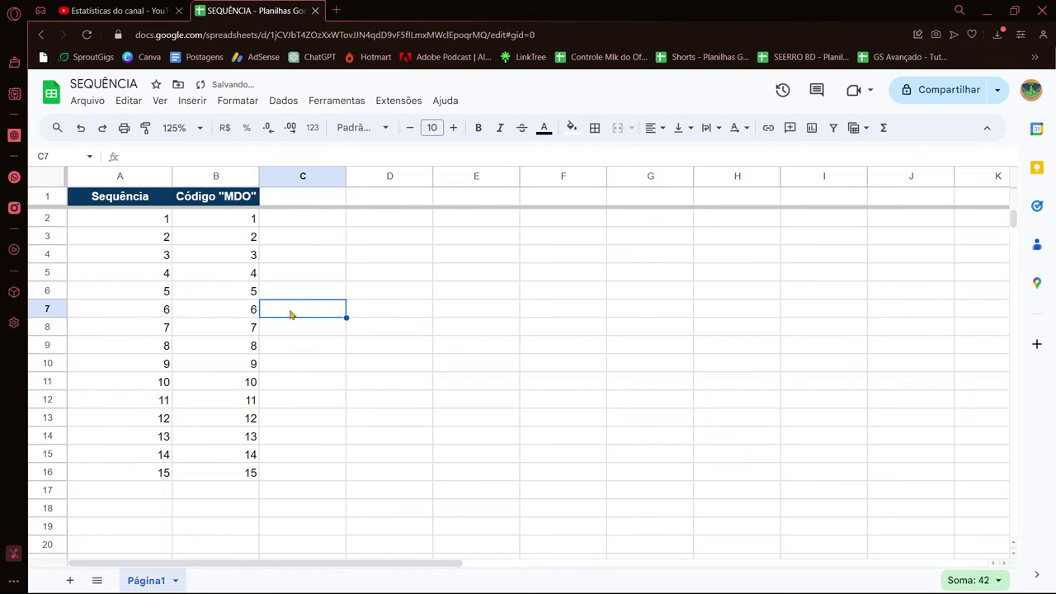
pyautogui.click(254, 225)
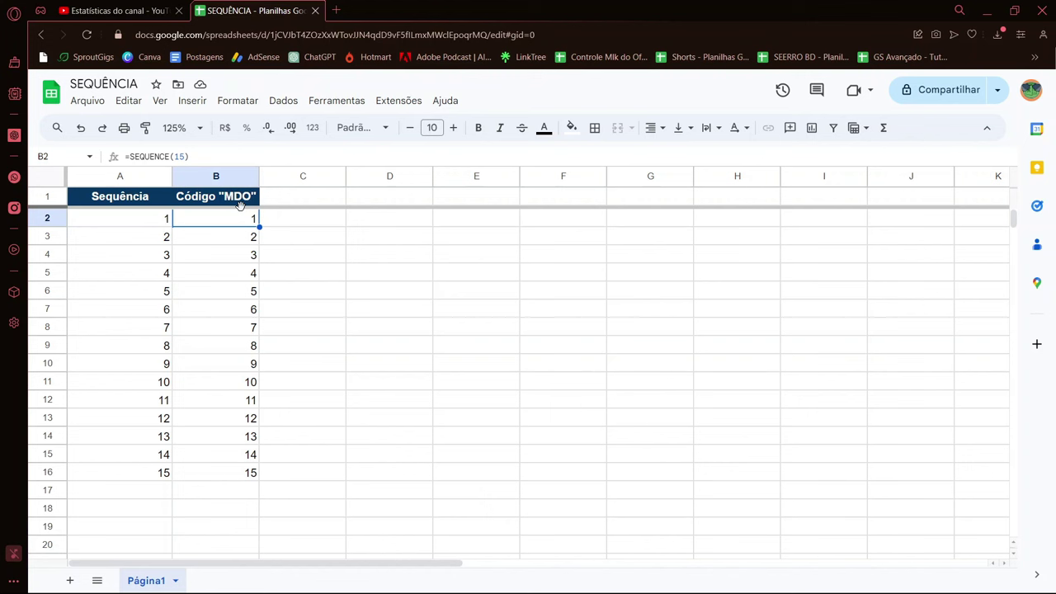
# Enter 18, ASD and ASDF in A17–A19, then bring up B2's formula for editing.
pyautogui.click(159, 495)
pyautogui.write('1')
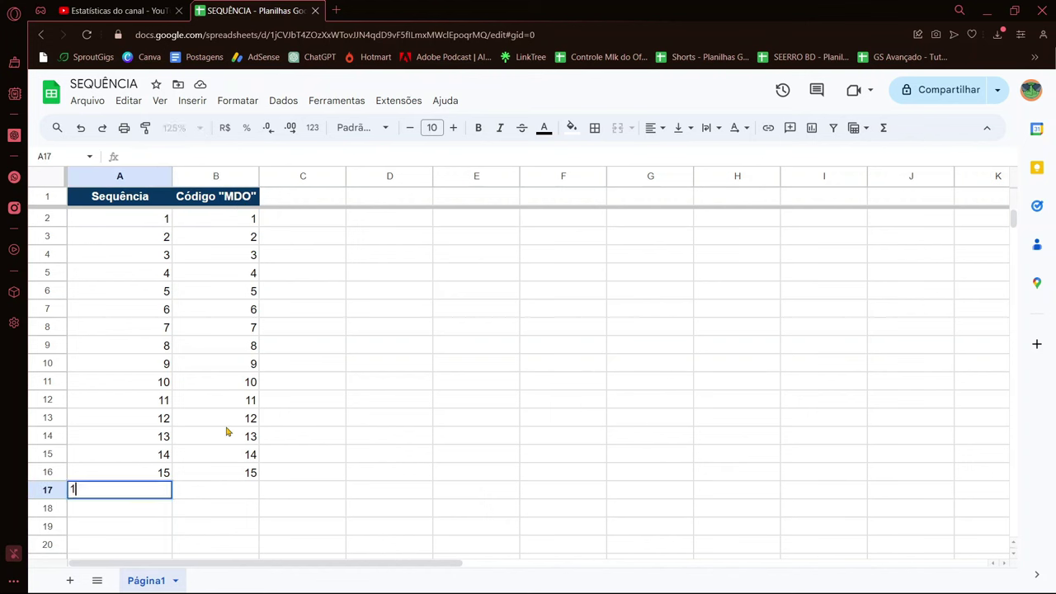
pyautogui.write('8')
pyautogui.press('Return')
pyautogui.write('ASD')
pyautogui.press('Return')
pyautogui.write('ASDF')
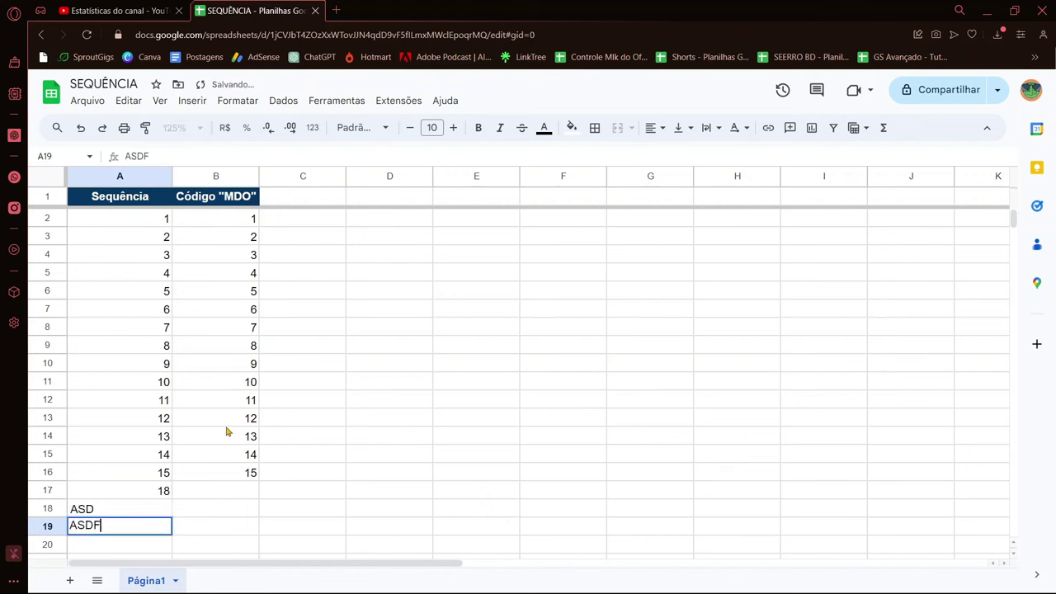
pyautogui.press('Return')
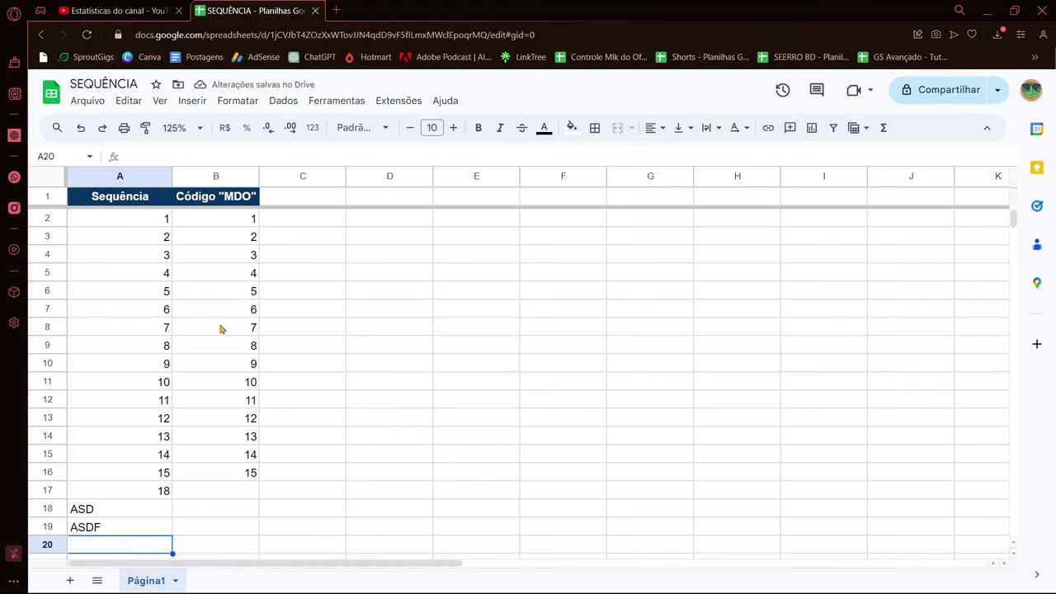
pyautogui.click(251, 225)
pyautogui.click(213, 156)
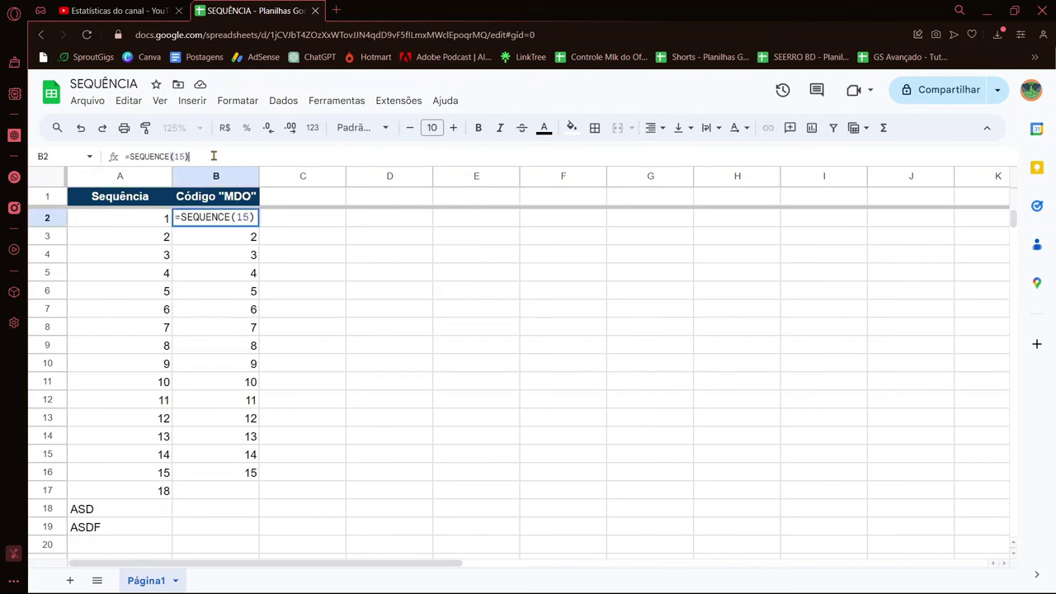
# Change B2's formula to =SEQUENCE(CONT.VALORES(A2:A)) so column B counts 1–18.
pyautogui.press('BackSpace')
pyautogui.press('BackSpace')
pyautogui.press('BackSpace')
pyautogui.write('CON')
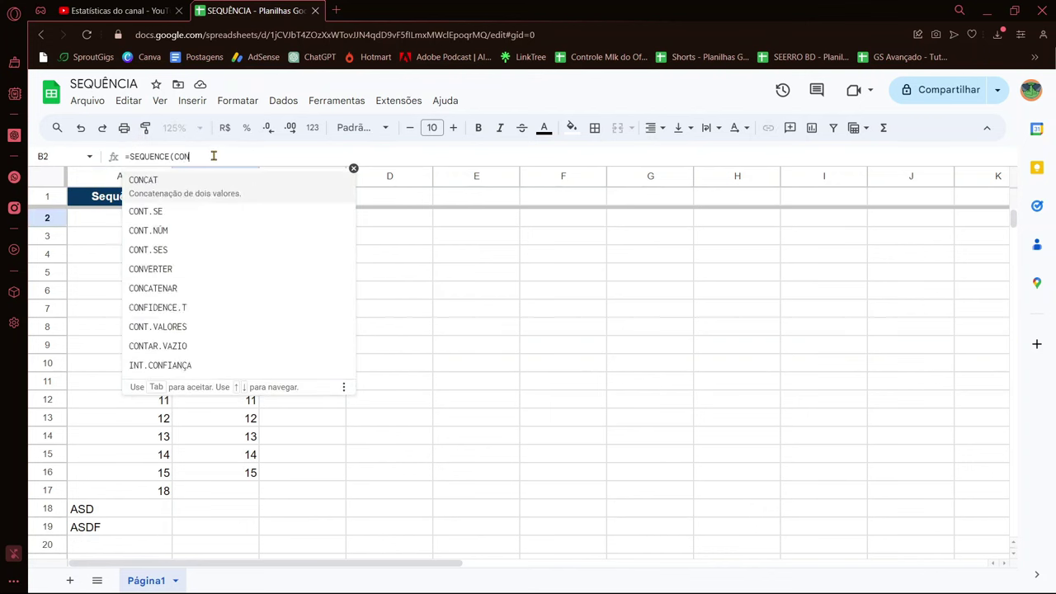
pyautogui.write('T.VALORE')
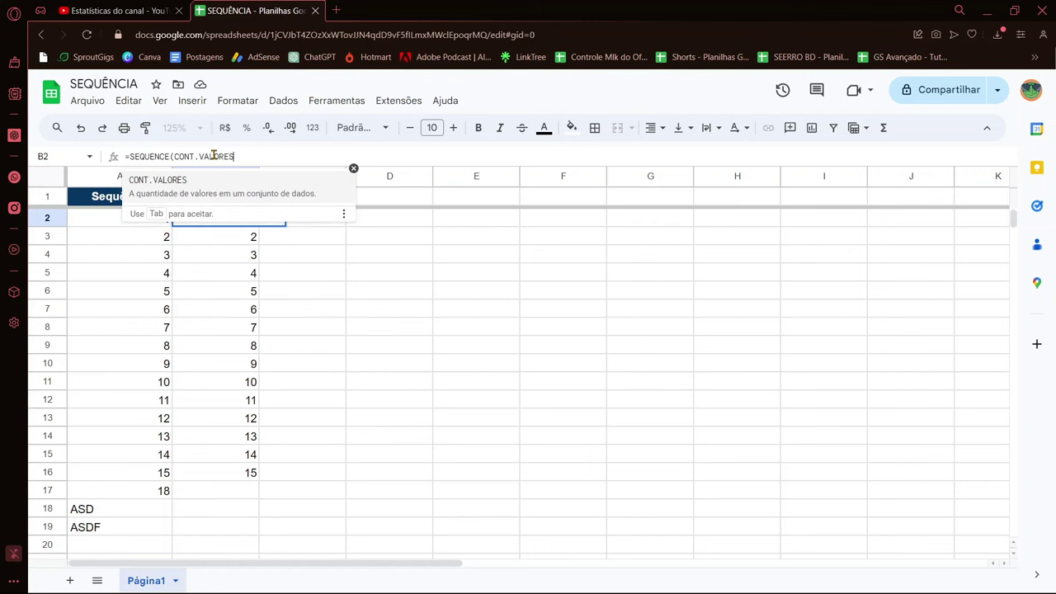
pyautogui.write('S')
pyautogui.write('(')
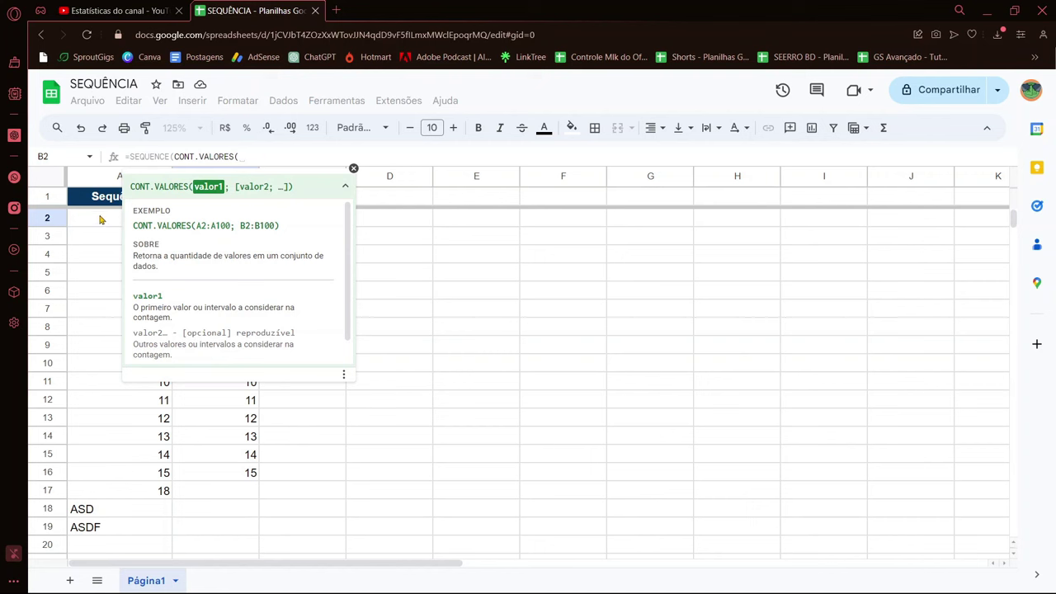
pyautogui.moveTo(102, 220); pyautogui.dragTo(91, 318)
pyautogui.press('BackSpace')
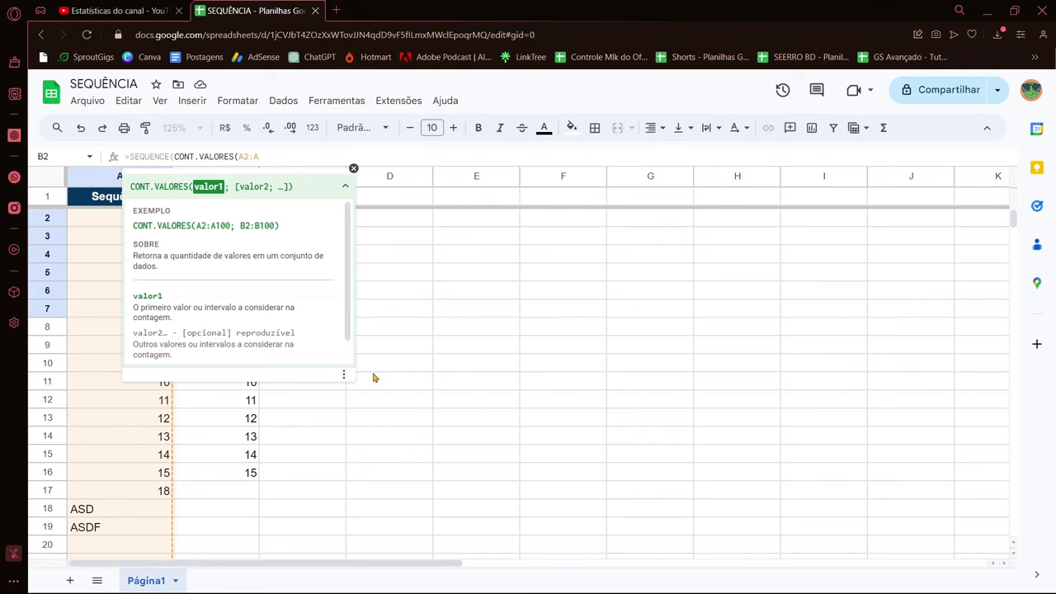
pyautogui.scroll(-2, 373, 377)
pyautogui.scroll(-2, 263, 437)
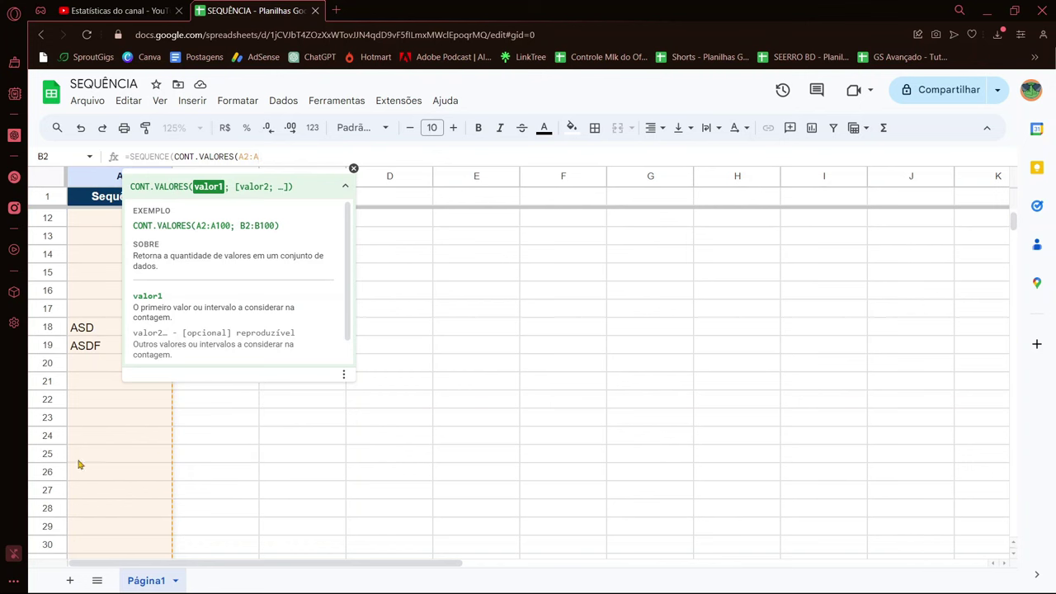
pyautogui.scroll(3, 175, 462)
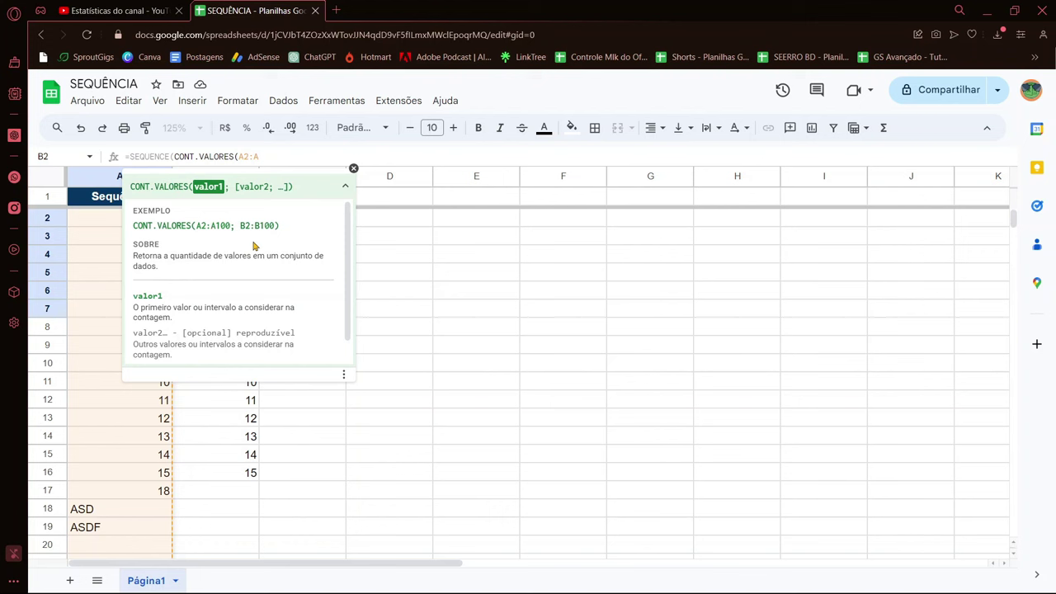
pyautogui.write(')')
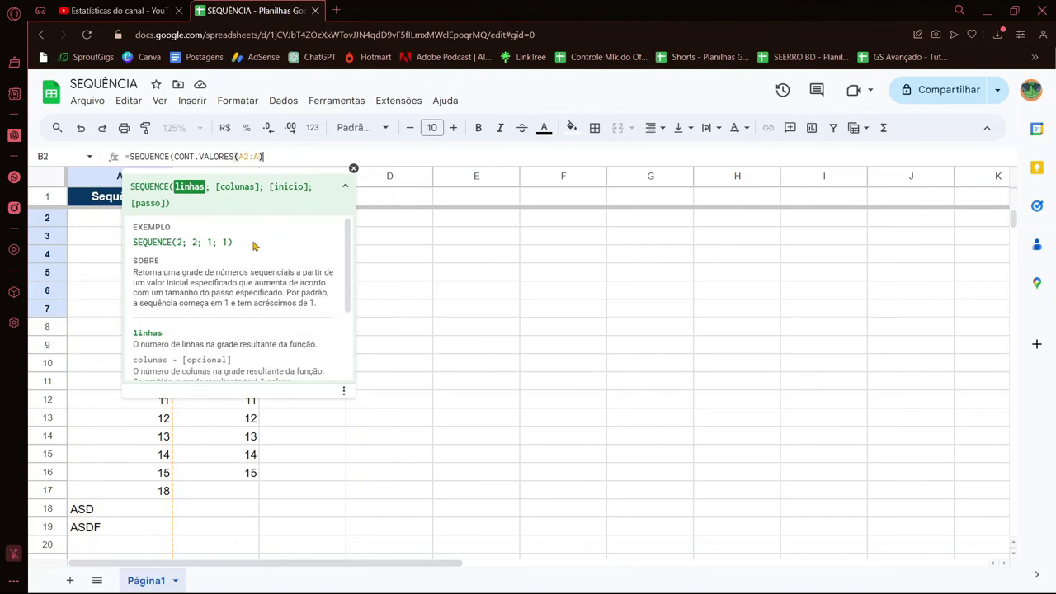
pyautogui.write(')')
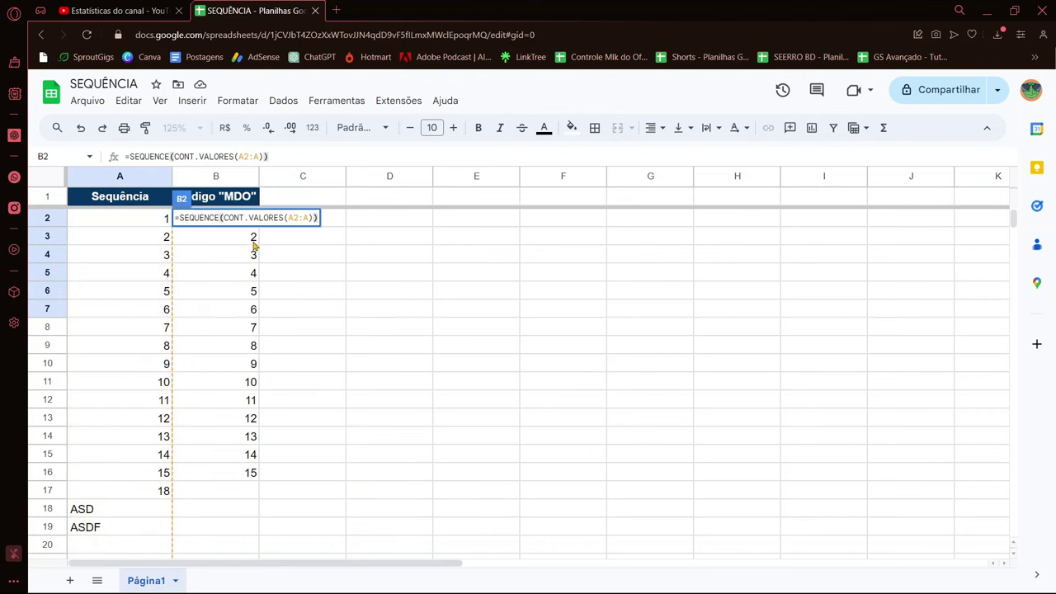
pyautogui.press('Return')
# Add SDFG in A20 and A21, extending column B's count to 20.
pyautogui.scroll(-3, 231, 330)
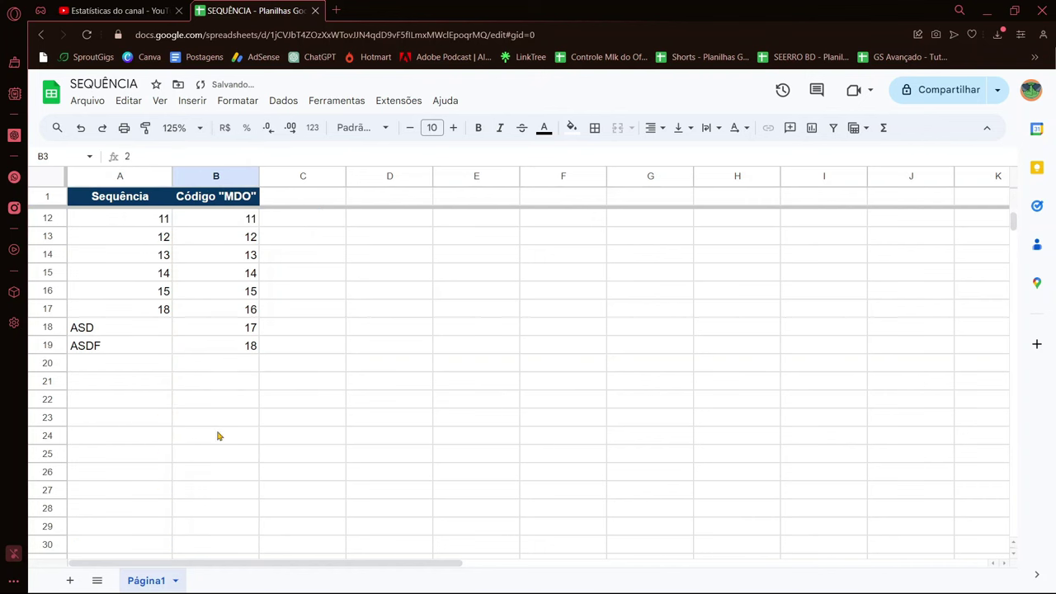
pyautogui.click(137, 366)
pyautogui.write('SDFG')
pyautogui.press('Return')
pyautogui.write('SDFG')
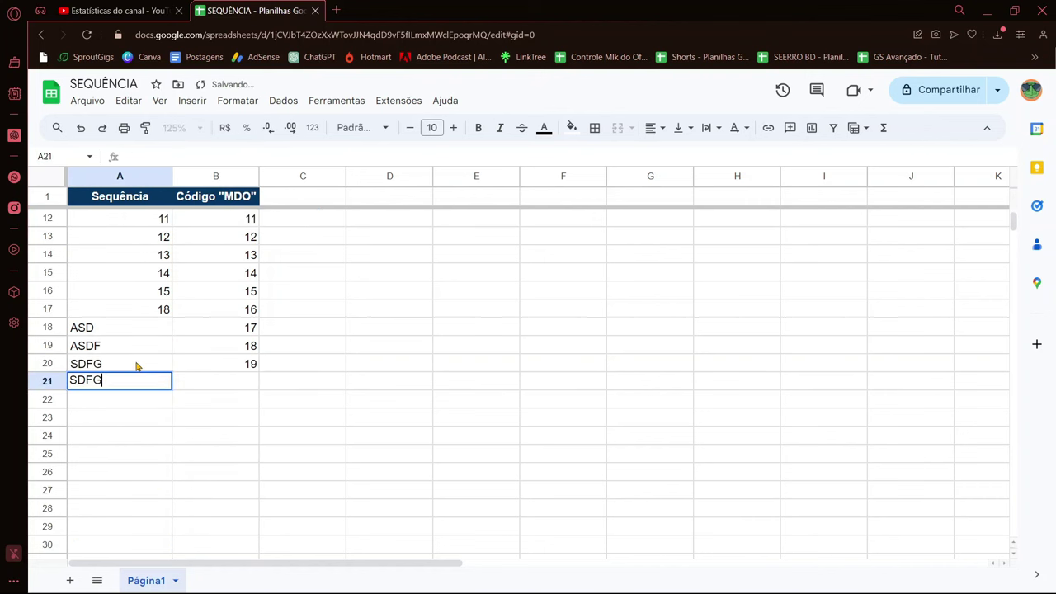
pyautogui.press('Return')
# Test typing SDFG in distant cell A34, then cancel the entry.
pyautogui.scroll(-2, 92, 401)
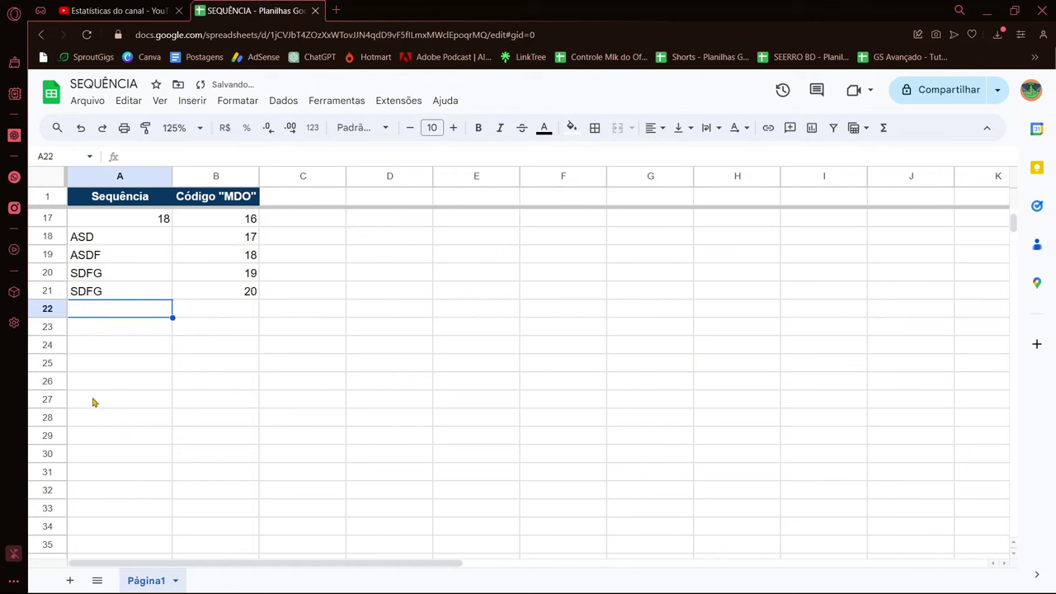
pyautogui.scroll(-3, 191, 358)
pyautogui.click(192, 332)
pyautogui.click(132, 346)
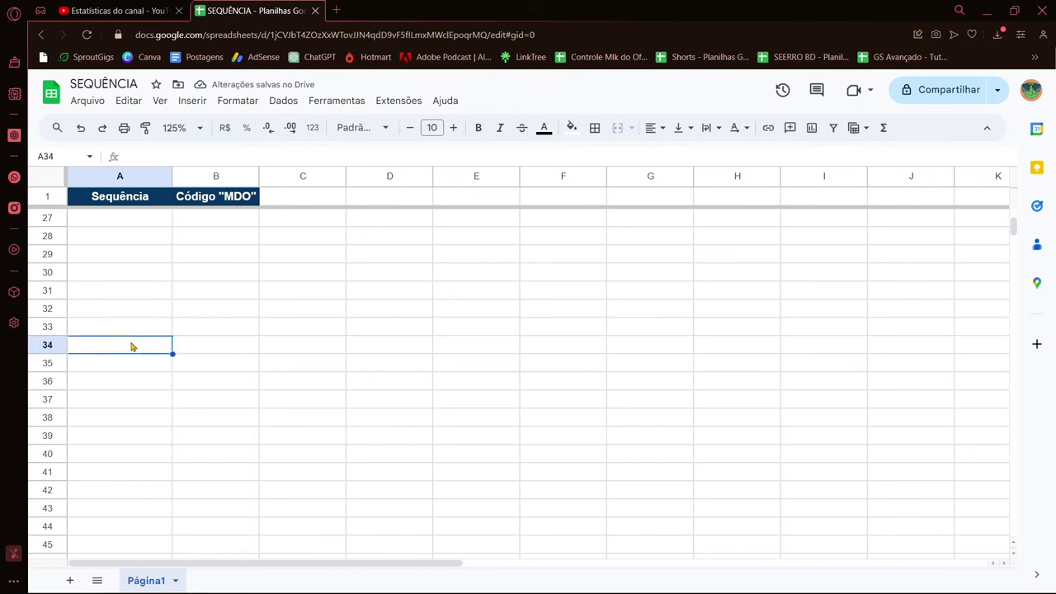
pyautogui.write('SDFG')
pyautogui.press('Escape')
pyautogui.scroll(7, 166, 352)
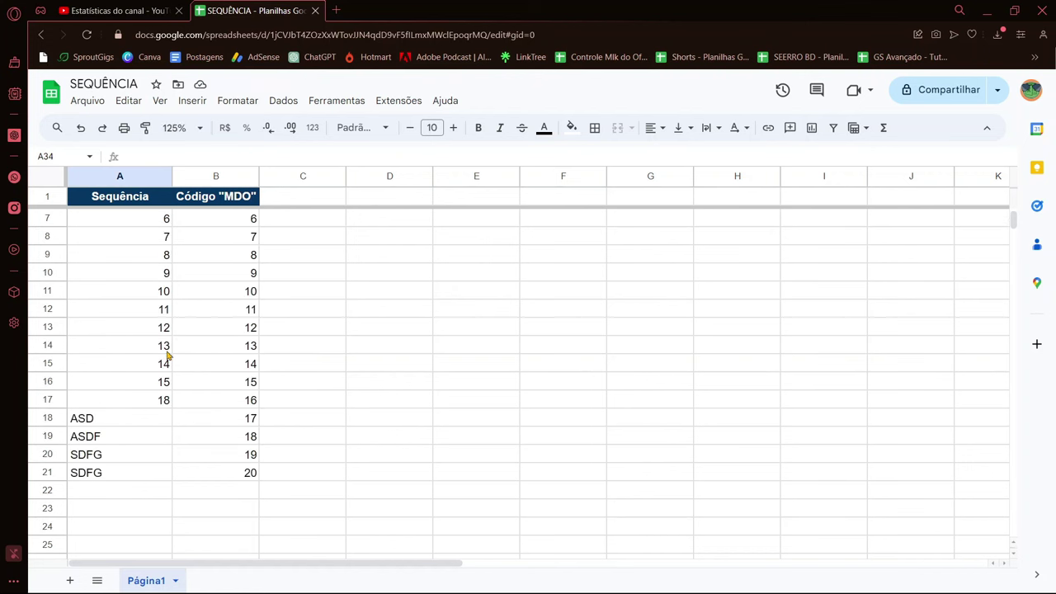
pyautogui.scroll(1, 167, 355)
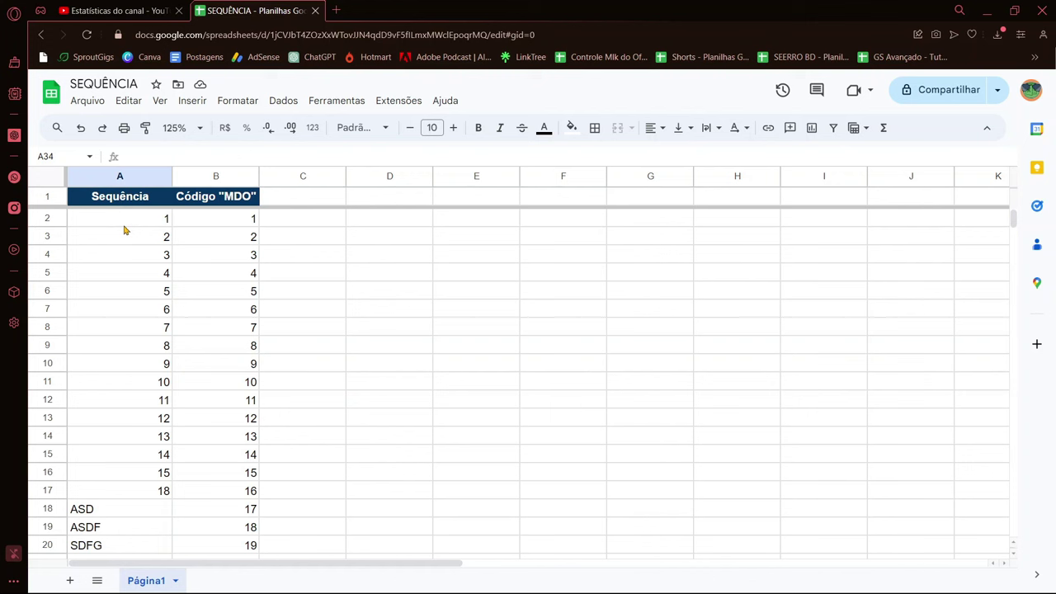
# Return to the top, check B2's sequence formula, and select A2.
pyautogui.click(124, 229)
pyautogui.scroll(-2, 172, 299)
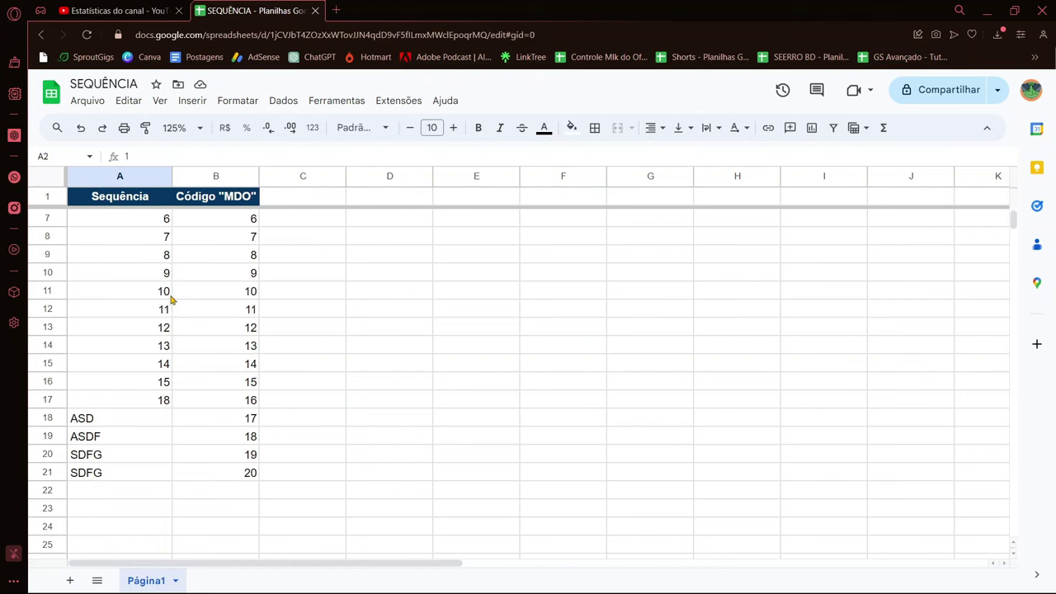
pyautogui.scroll(-3, 104, 314)
pyautogui.scroll(5, 108, 346)
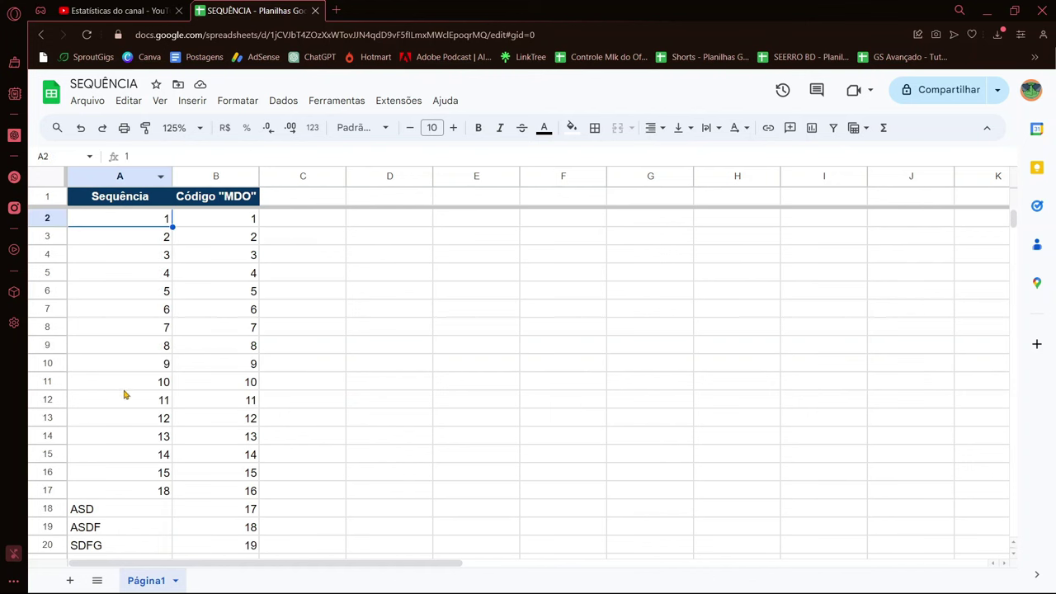
pyautogui.click(252, 224)
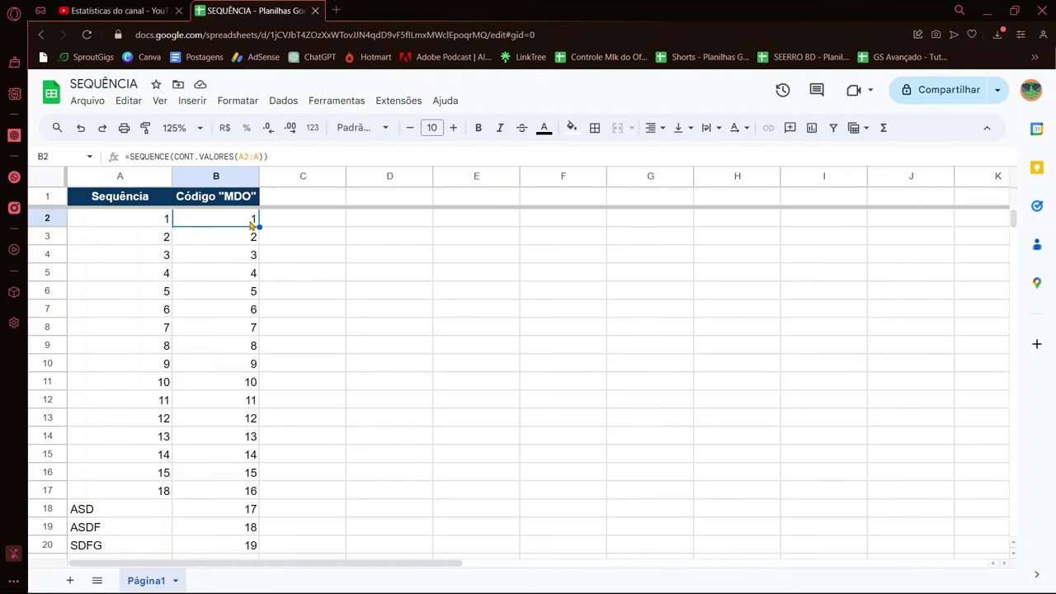
pyautogui.click(137, 226)
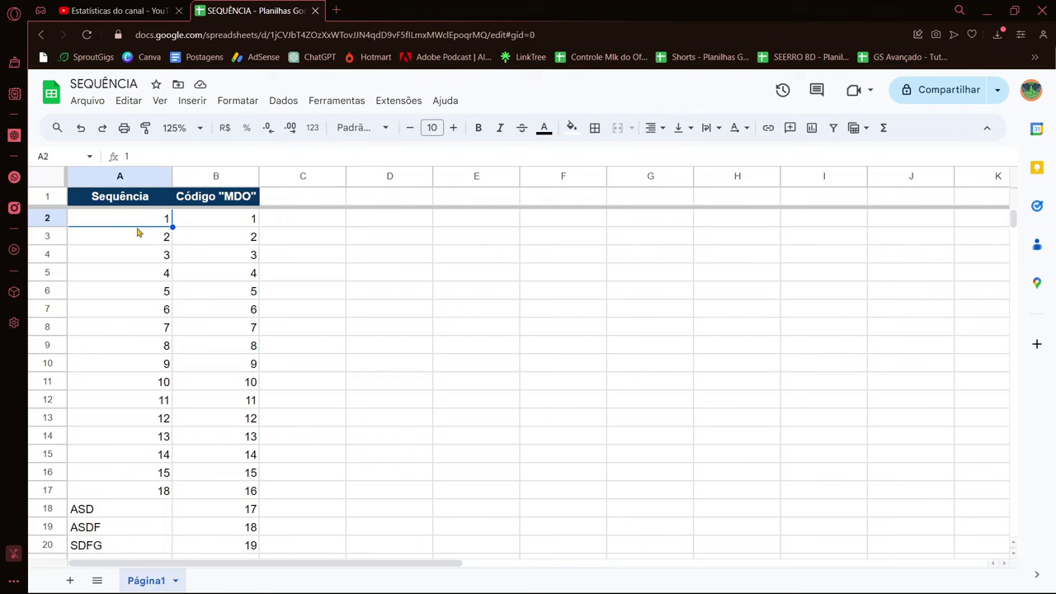
# Replace the numbers in A2 and A3 with a first name and a surname.
pyautogui.write('aRNALDO')
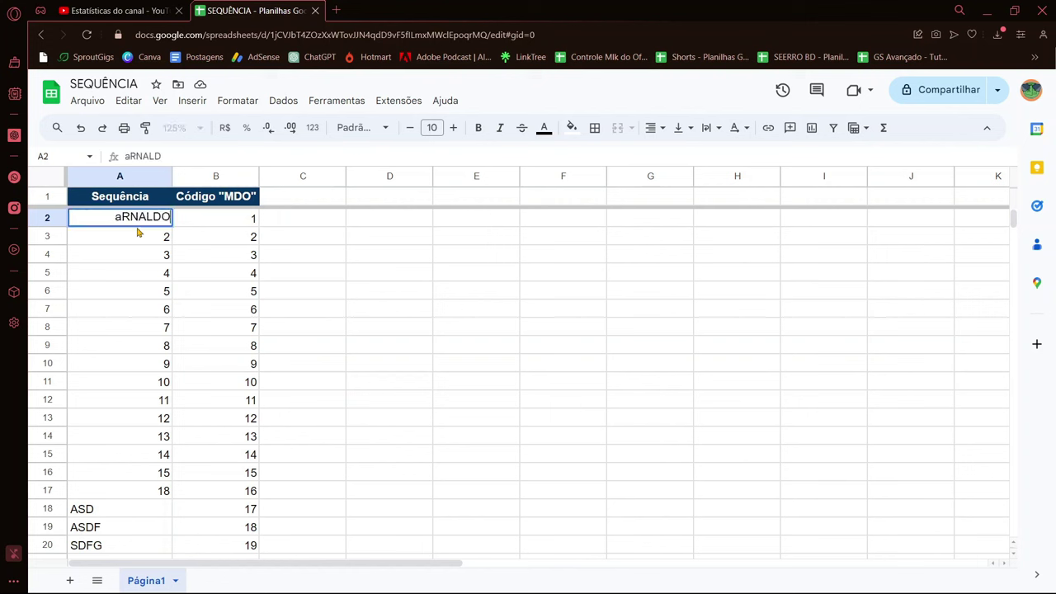
pyautogui.press('BackSpace')
pyautogui.press('BackSpace')
pyautogui.press('BackSpace')
pyautogui.press('BackSpace')
pyautogui.write('Arnald')
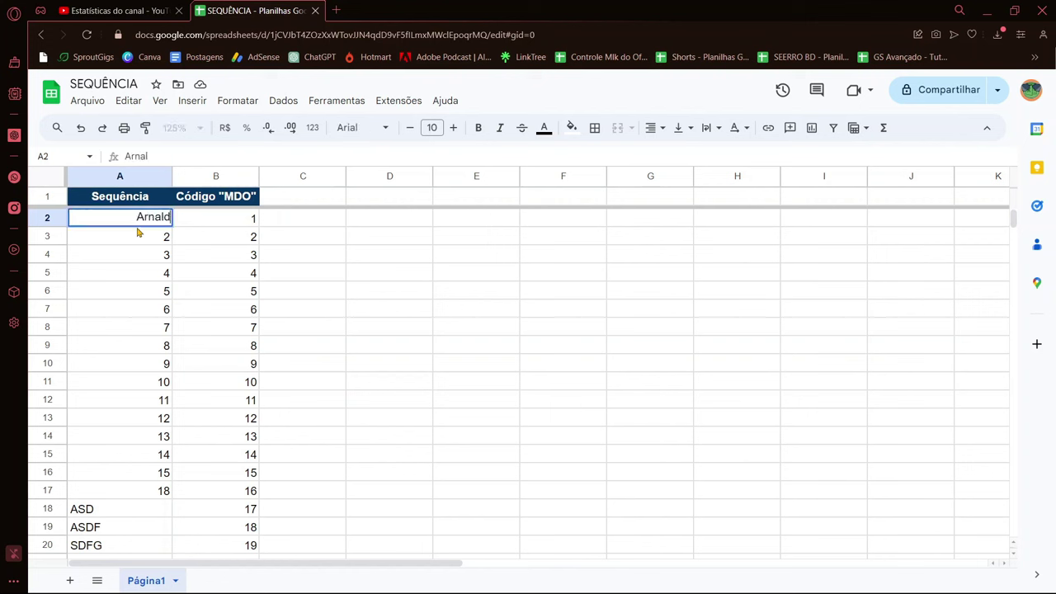
pyautogui.write('o')
pyautogui.press('Return')
pyautogui.write('Ferreira')
pyautogui.press('Return')
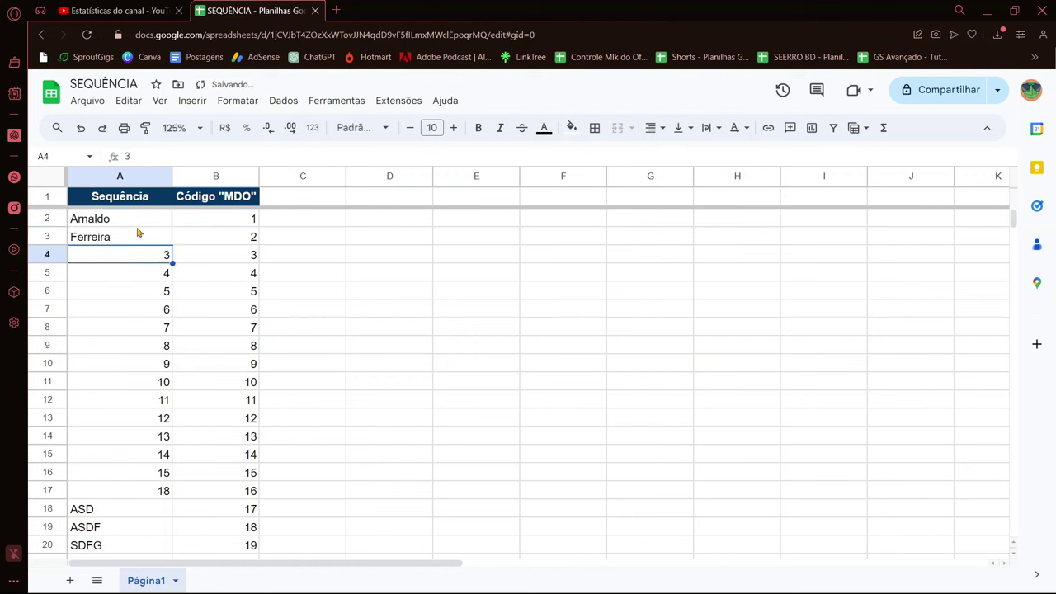
pyautogui.click(205, 223)
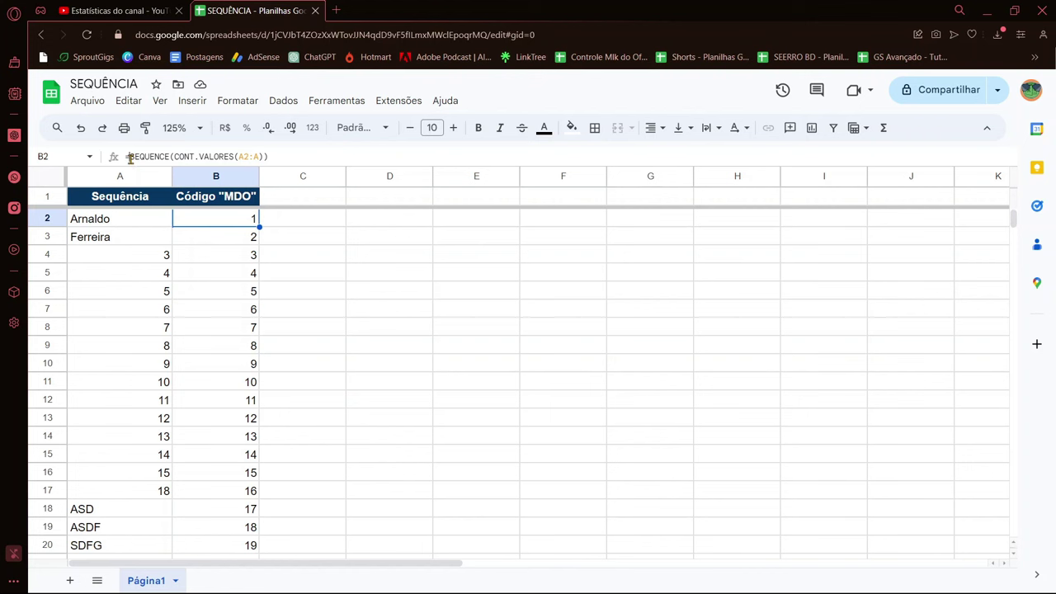
# Change B2's formula to ="MDO"&SEQUENCE(CONT.VALORES(A2:A)), which shows only MDO1.
pyautogui.click(129, 157)
pyautogui.write('"')
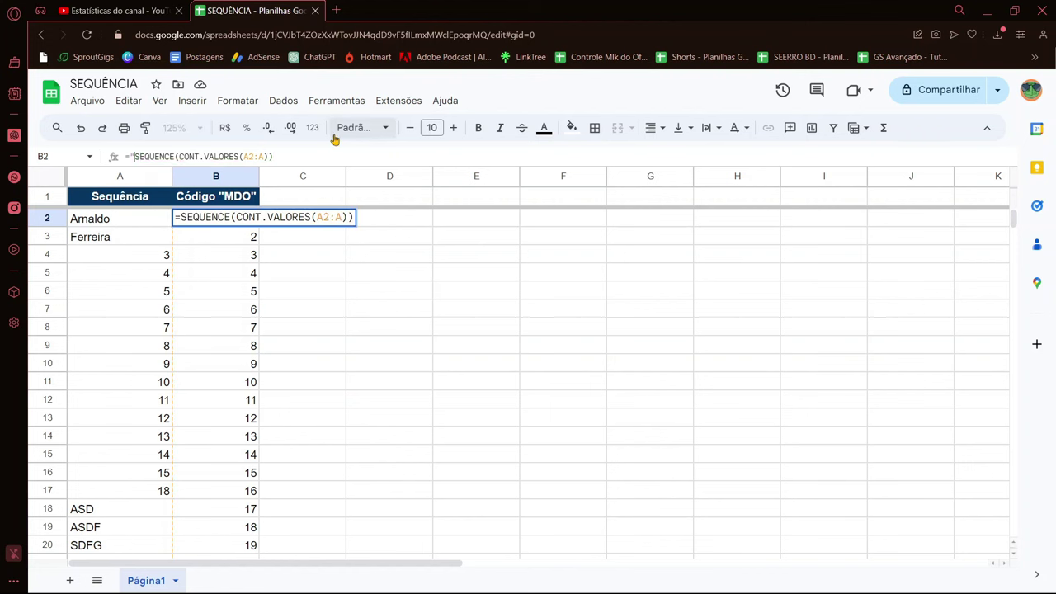
pyautogui.write('MDO"')
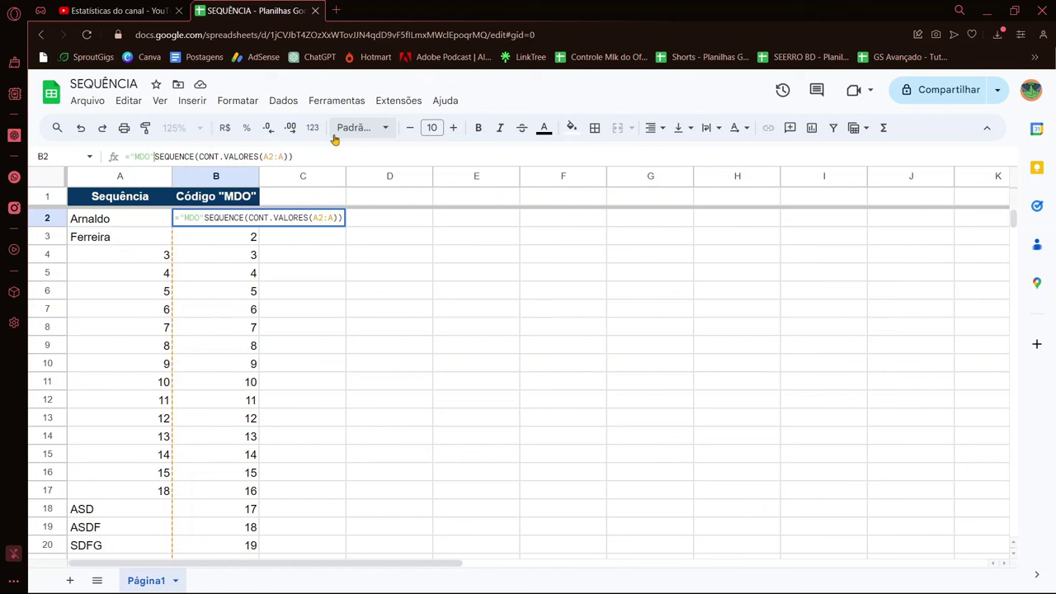
pyautogui.write('&')
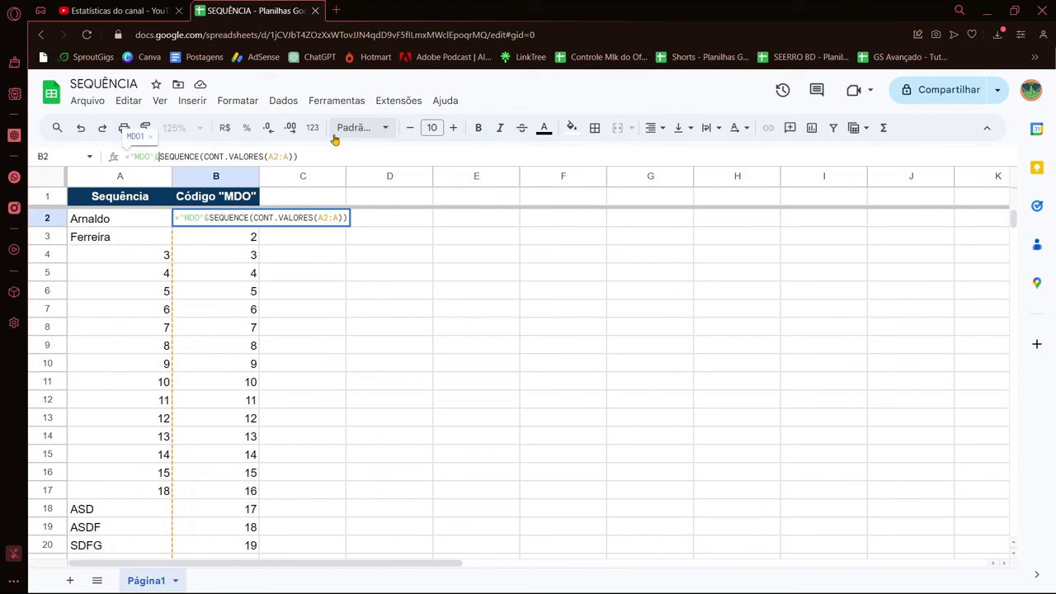
pyautogui.press('Return')
pyautogui.press('Up')
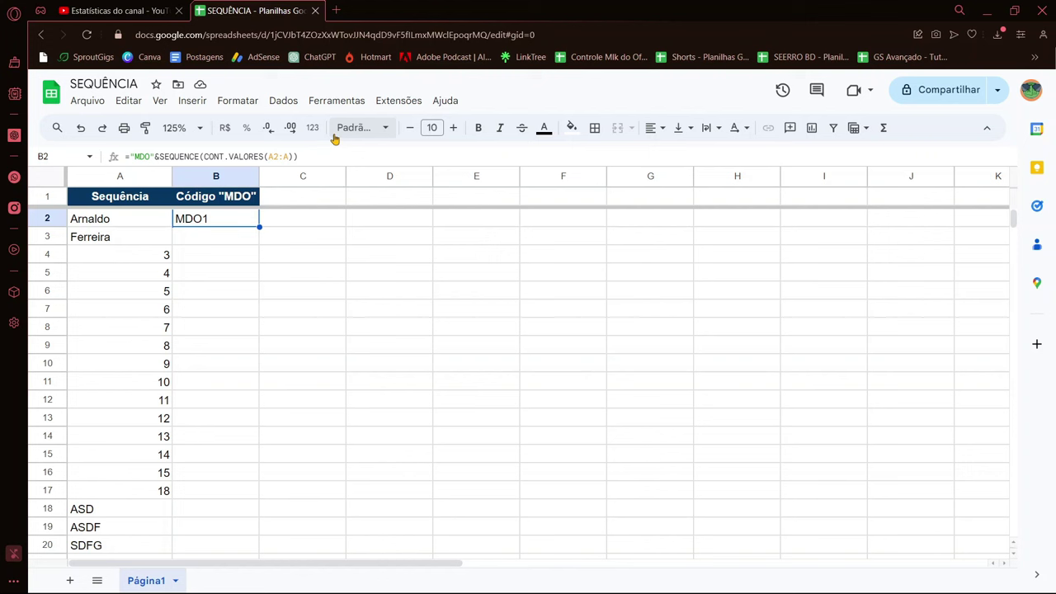
pyautogui.click(129, 156)
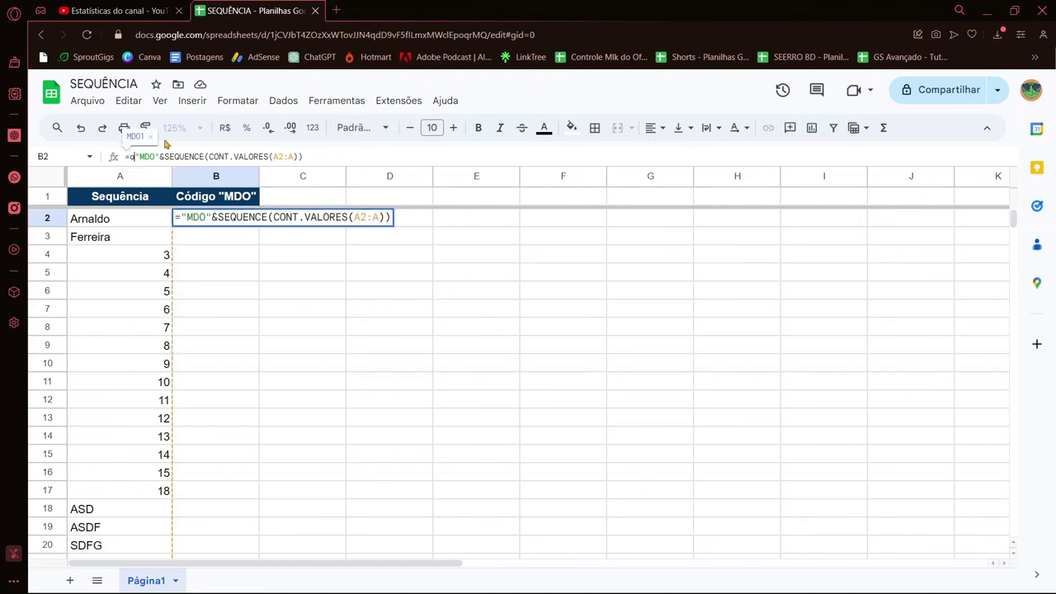
# Wrap B2's formula in ARRAYFORMULA so codes MDO1–MDO20 fill column B.
pyautogui.write('ARRAY')
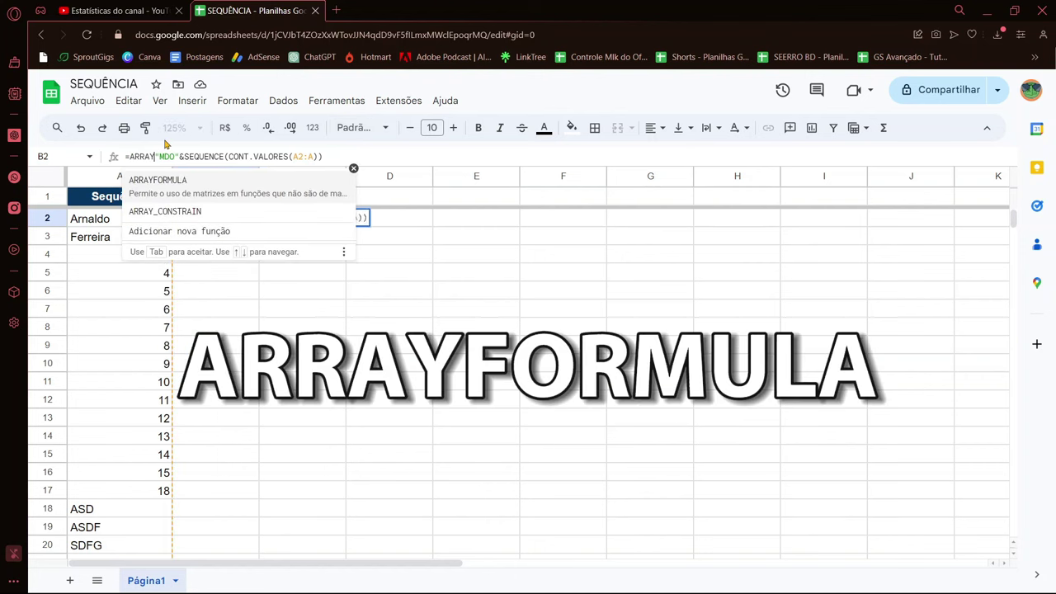
pyautogui.write('FORMU')
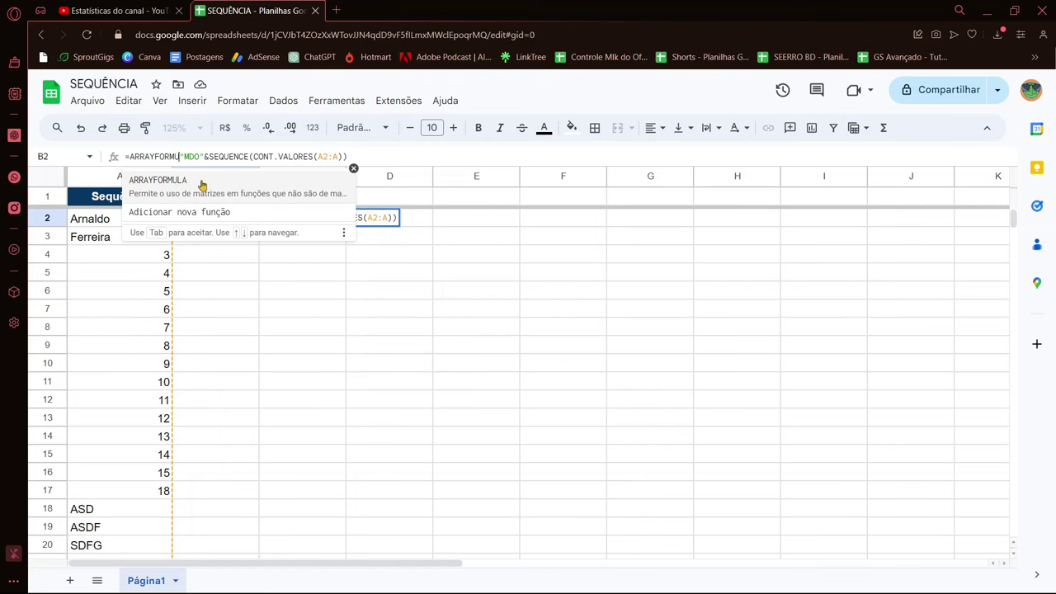
pyautogui.click(202, 184)
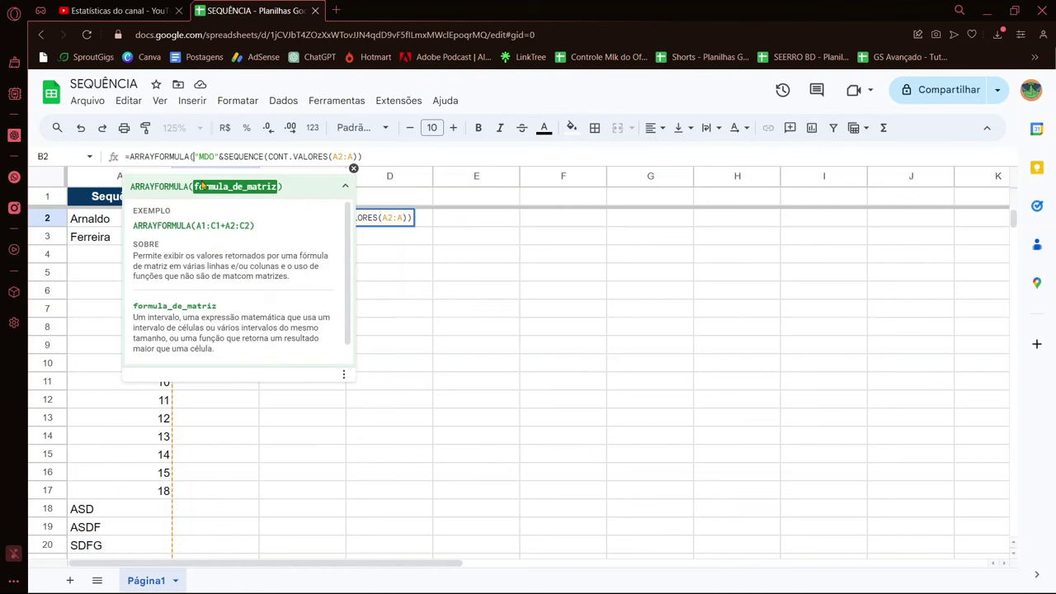
pyautogui.press('Return')
pyautogui.scroll(-4, 306, 236)
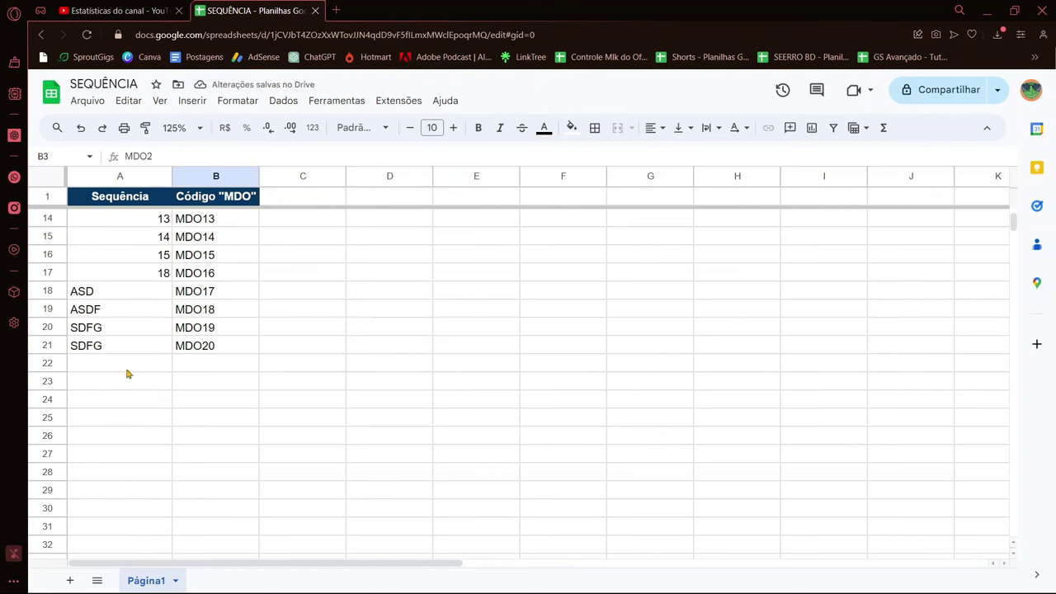
# Enter two new names in A22 and A23, extending the codes to MDO22.
pyautogui.click(127, 370)
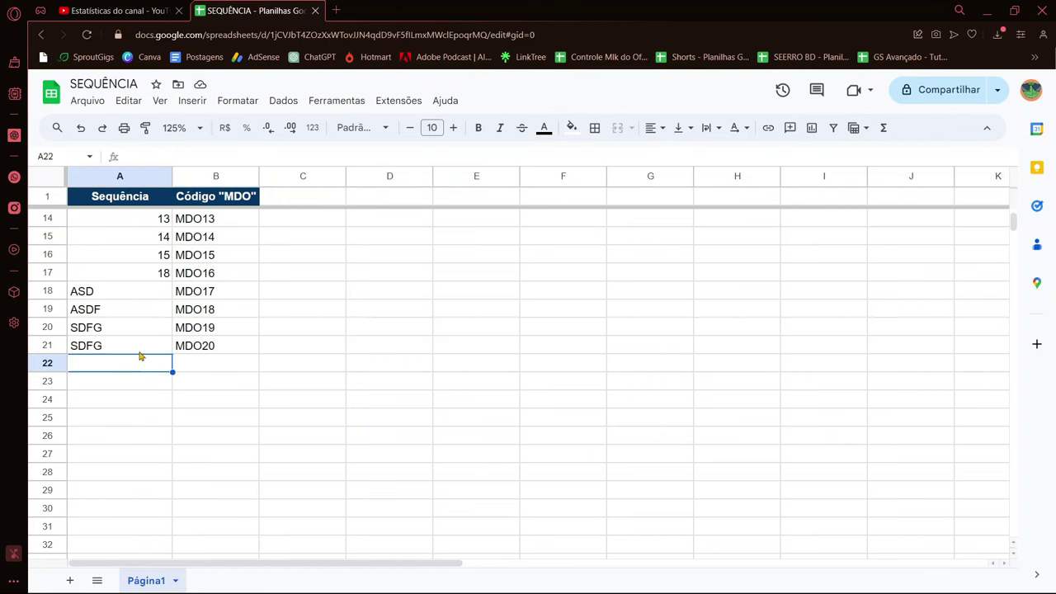
pyautogui.write('Matheus')
pyautogui.press('Return')
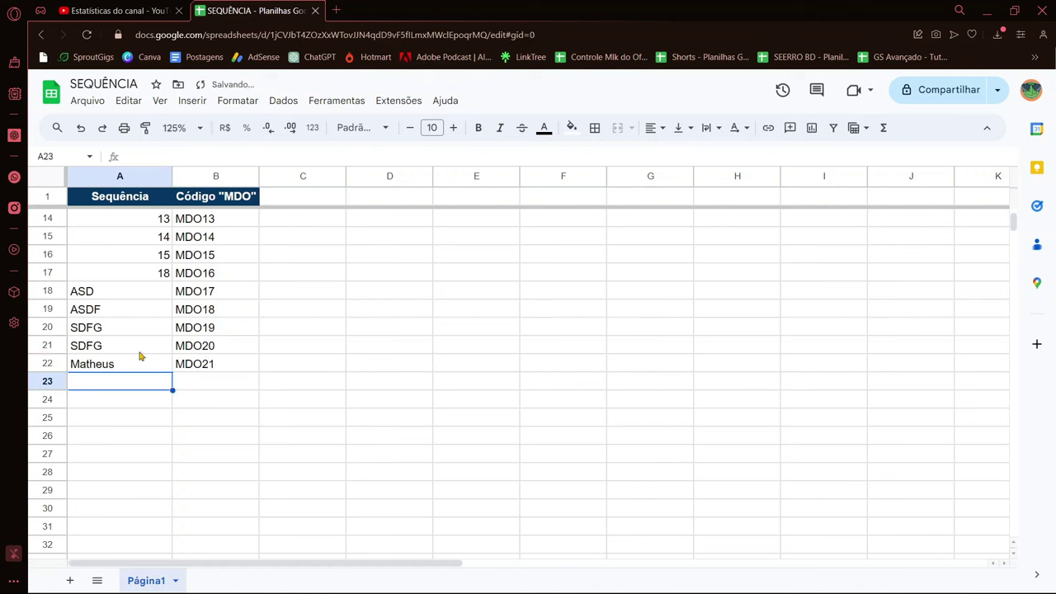
pyautogui.write('Paulo')
pyautogui.press('Return')
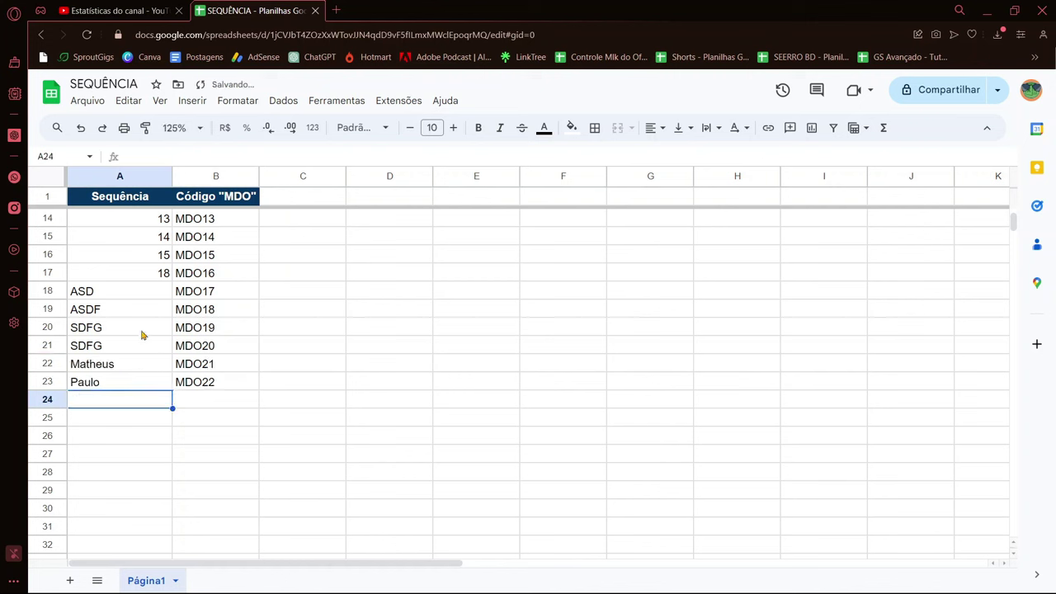
# Review the final ARRAYFORMULA formula in B2 and the extended code list.
pyautogui.scroll(5, 141, 335)
pyautogui.click(208, 218)
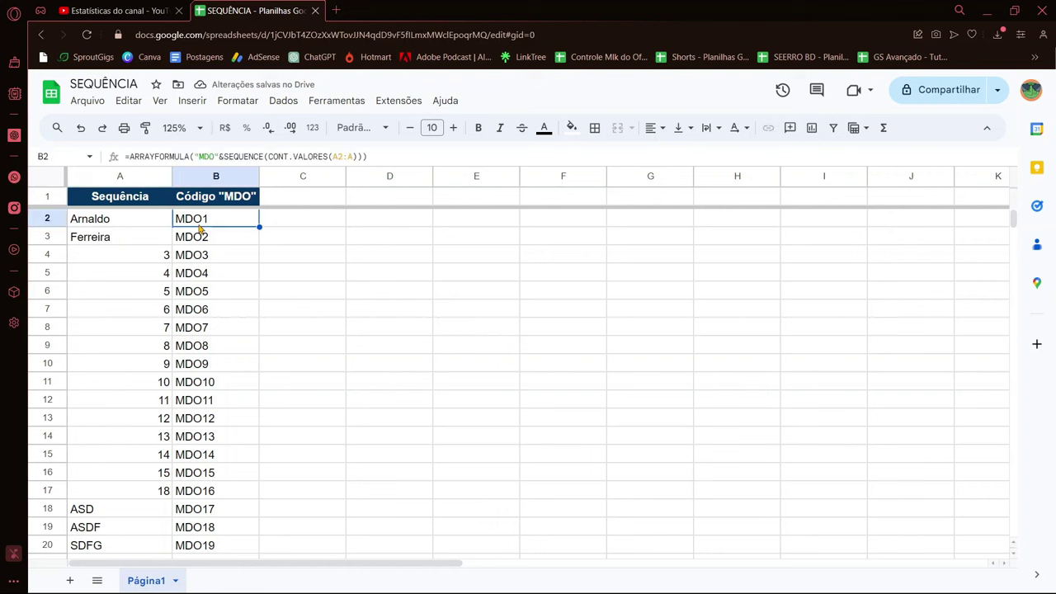
pyautogui.scroll(-1, 231, 353)
pyautogui.scroll(1, 231, 353)
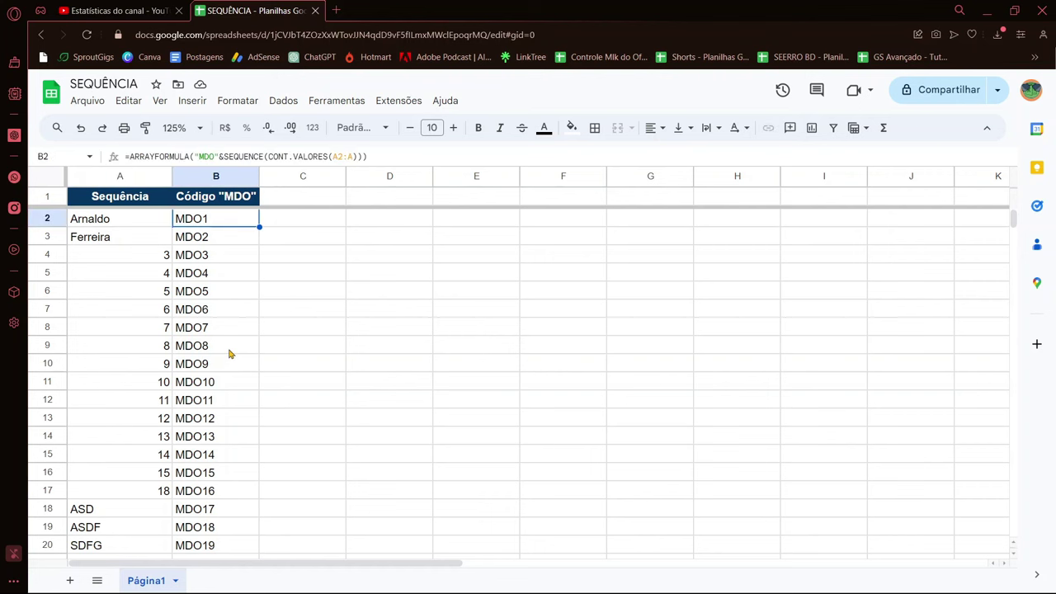